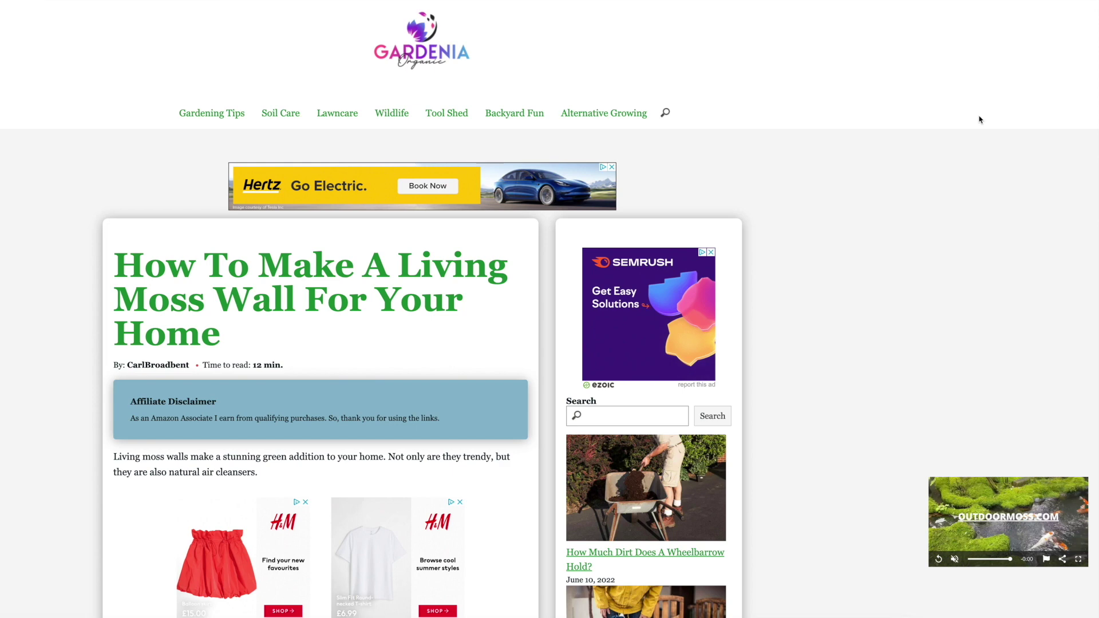
Scroll through the moss wall article to review its ad and video placements
{"action": "scroll", "coordinate": [520, 324], "scroll_direction": "down", "scroll_amount": 3}
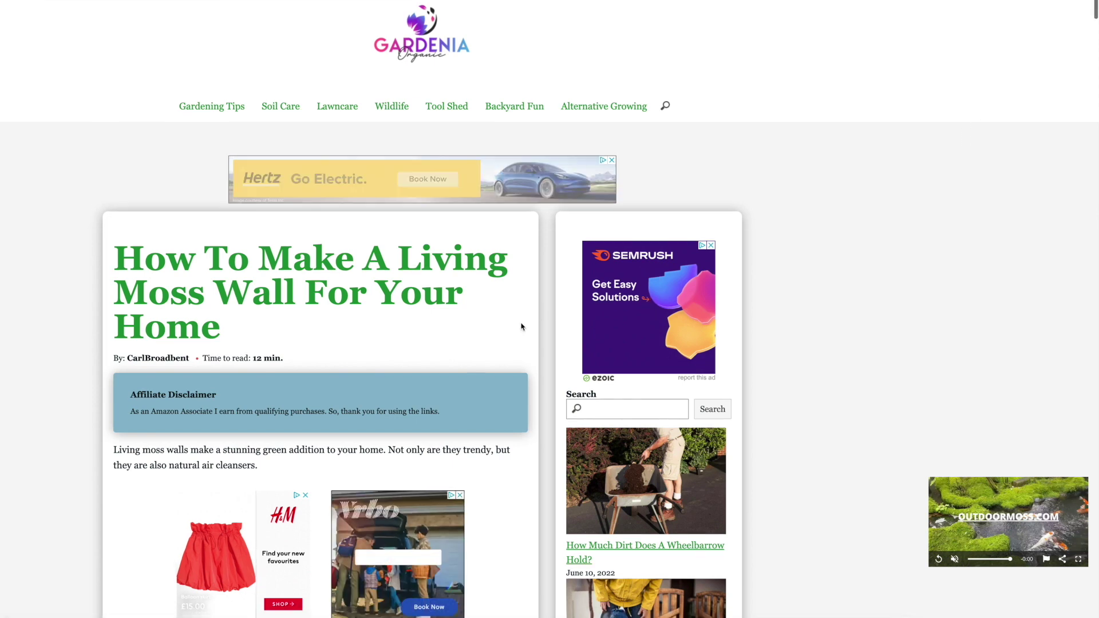
{"action": "scroll", "coordinate": [522, 327], "scroll_direction": "down", "scroll_amount": 15}
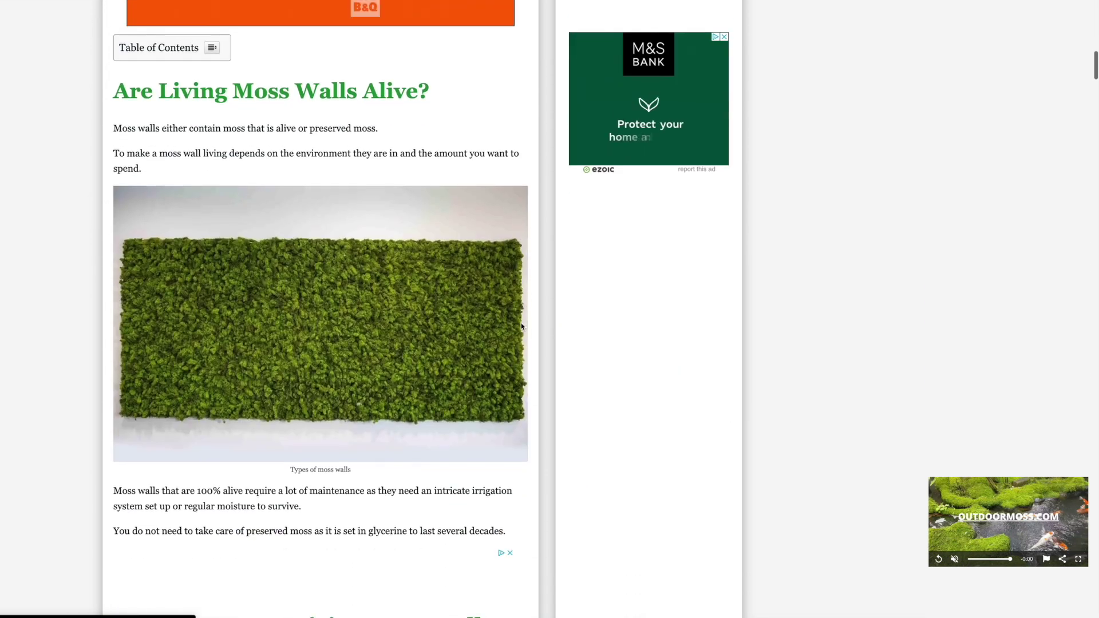
{"action": "scroll", "coordinate": [521, 327], "scroll_direction": "down", "scroll_amount": 12}
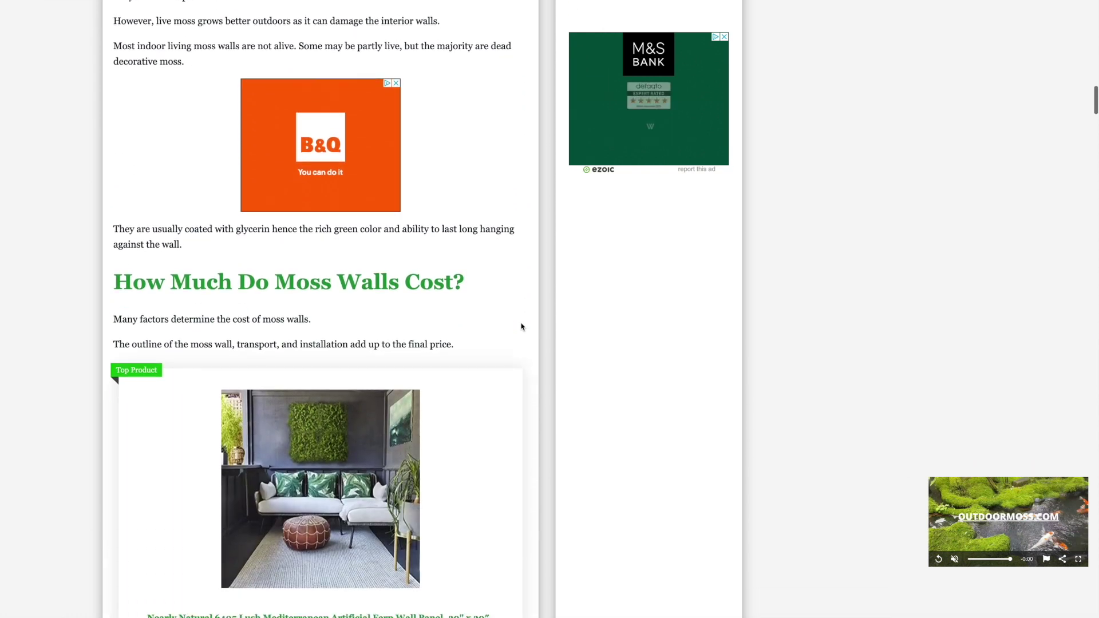
{"action": "scroll", "coordinate": [521, 327], "scroll_direction": "down", "scroll_amount": 3}
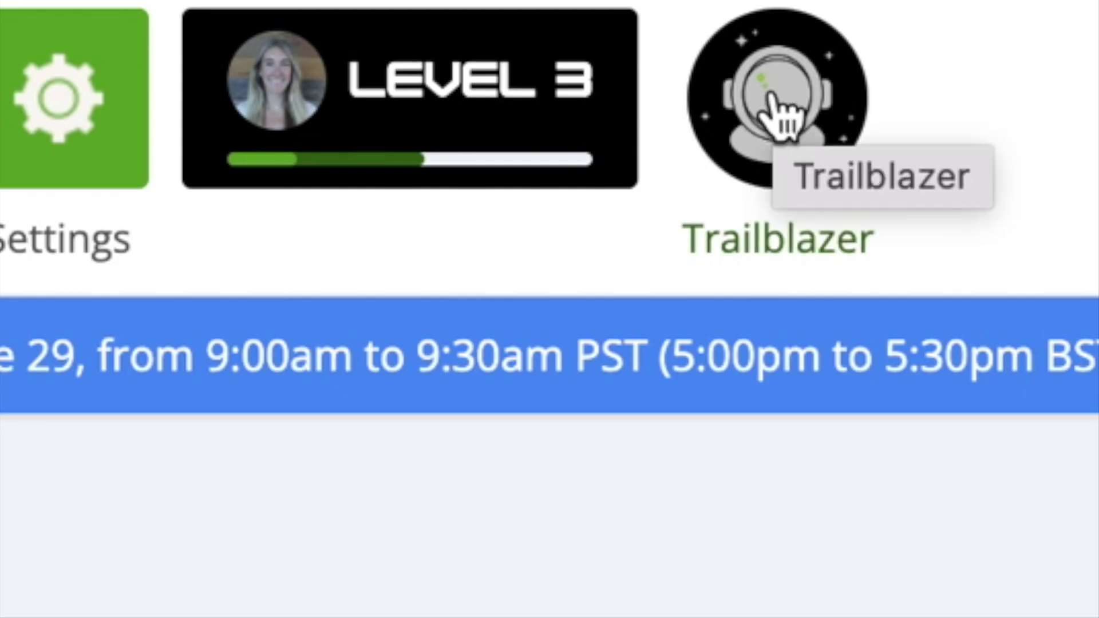
Open the Humix dashboard from the Trailblazer alpha listings
{"action": "scroll", "coordinate": [778, 112], "scroll_direction": "up", "scroll_amount": 3}
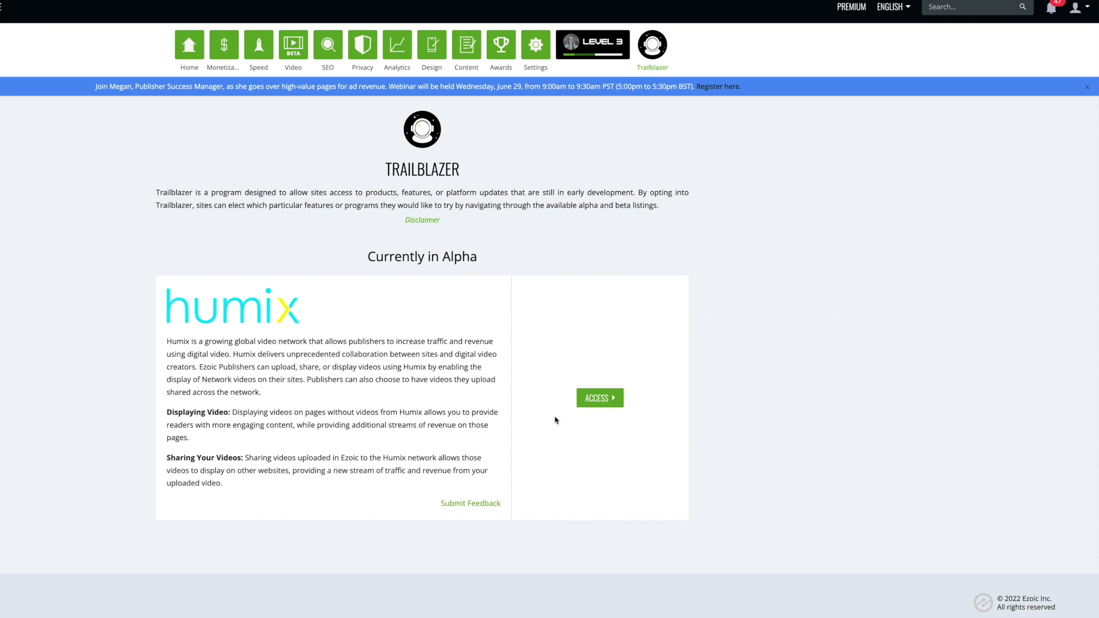
{"action": "left_click", "coordinate": [598, 398]}
Scroll down the Humix page to review the sharing and Engage & Earn toggles
{"action": "scroll", "coordinate": [1029, 399], "scroll_direction": "down", "scroll_amount": 3}
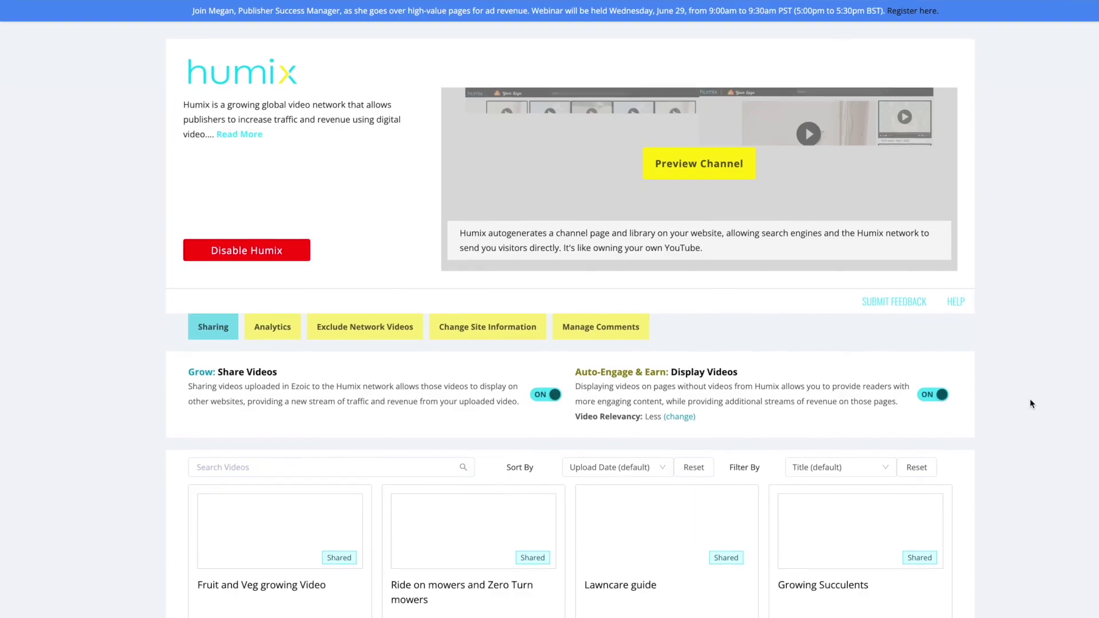
{"action": "scroll", "coordinate": [1030, 399], "scroll_direction": "down", "scroll_amount": 2}
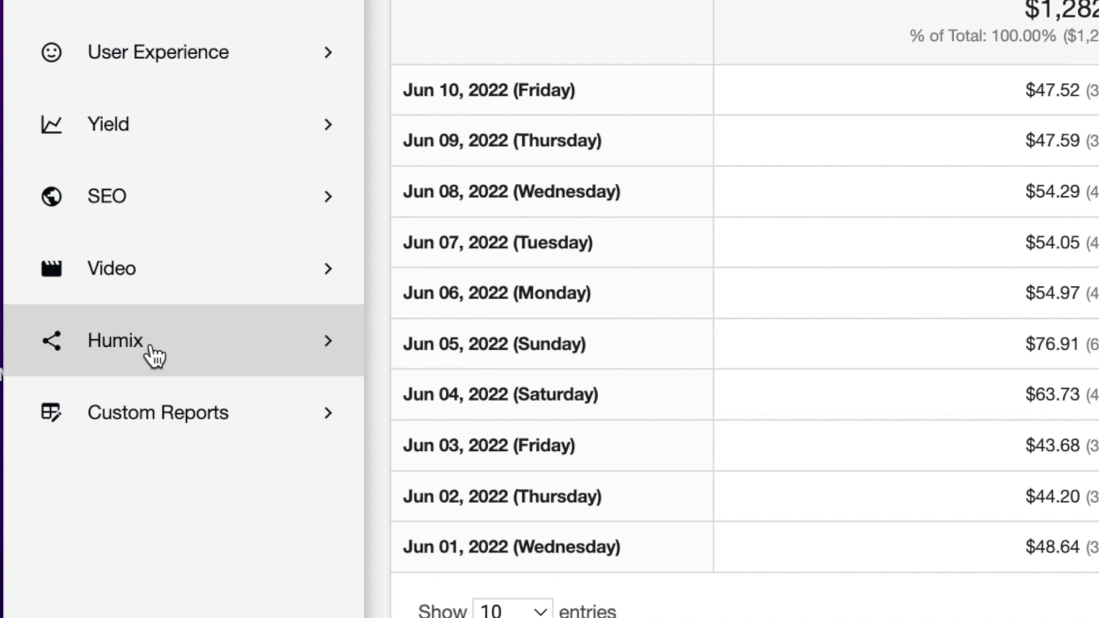
Expand the Humix reports and open Total Video Revenue ($48.45, with $45.80 from Engage & Earn)
{"action": "left_click", "coordinate": [153, 357]}
{"action": "scroll", "coordinate": [152, 285], "scroll_direction": "down", "scroll_amount": 4}
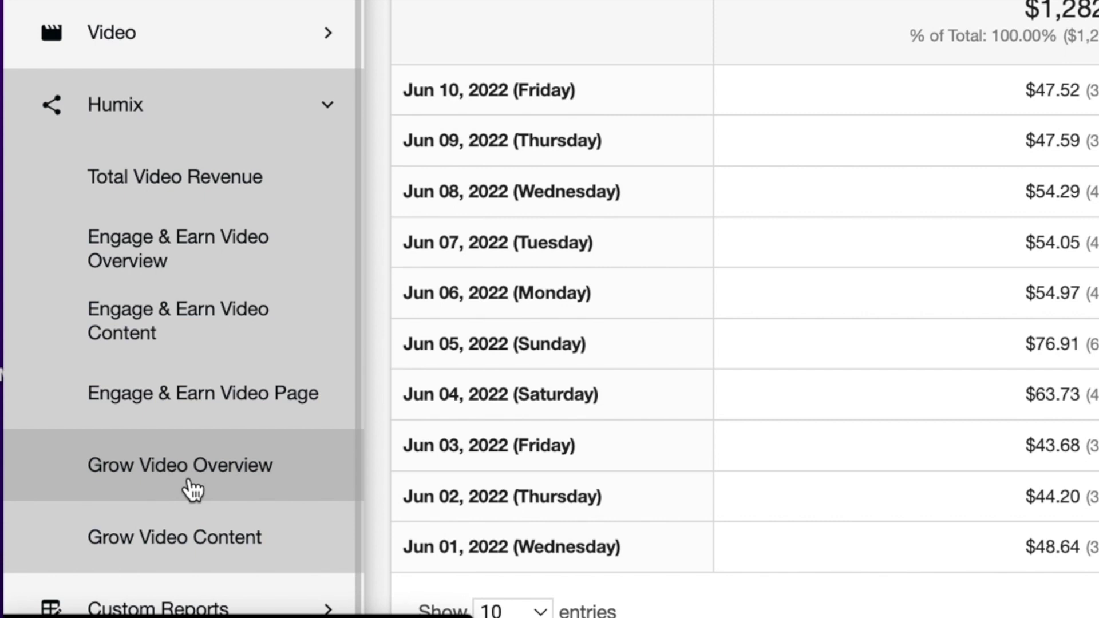
{"action": "left_click", "coordinate": [195, 541]}
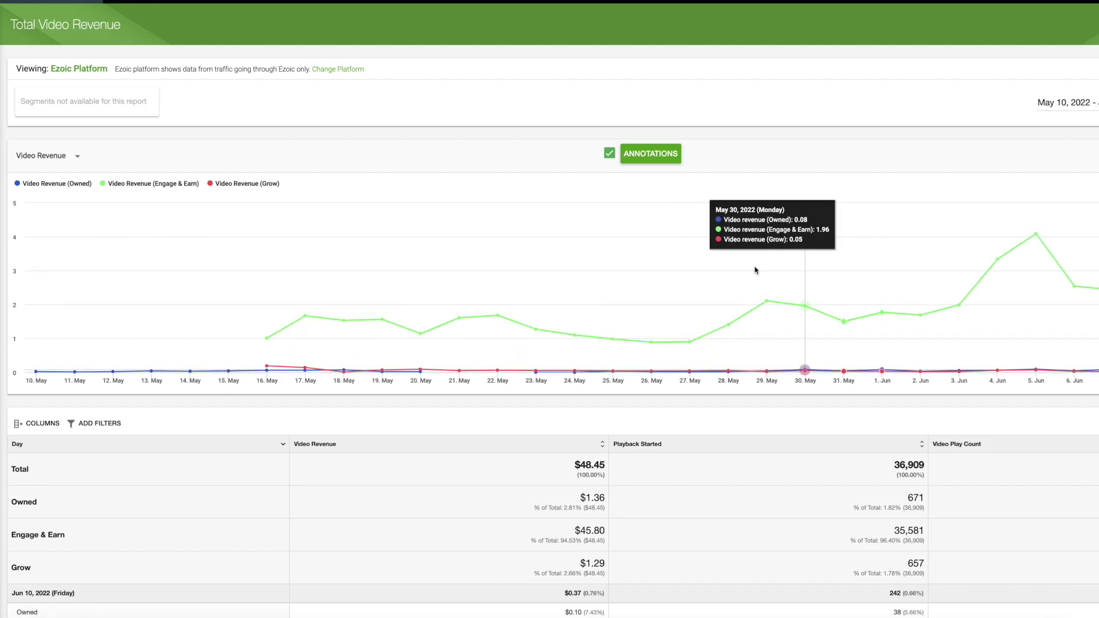
{"action": "scroll", "coordinate": [713, 287], "scroll_direction": "down", "scroll_amount": 6}
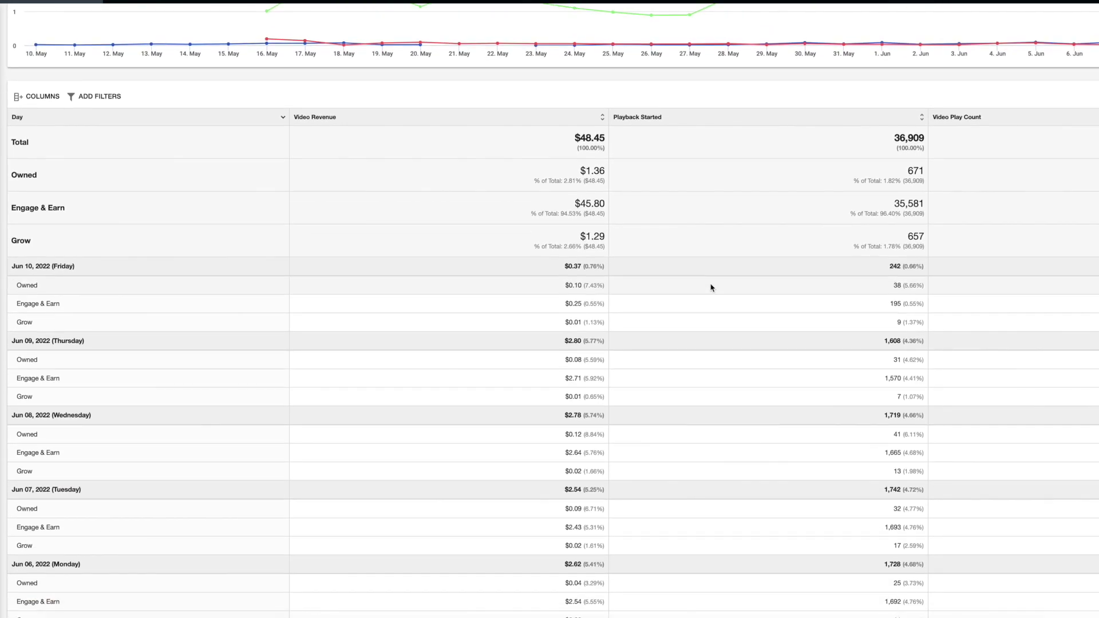
{"action": "scroll", "coordinate": [713, 288], "scroll_direction": "up", "scroll_amount": 2}
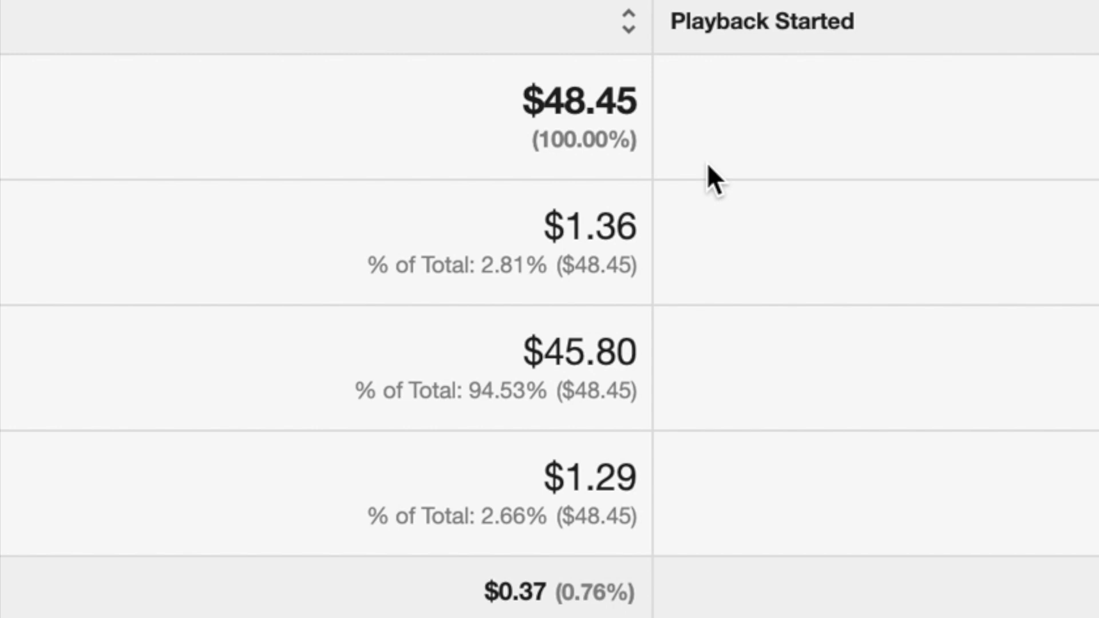
{"action": "scroll", "coordinate": [595, 249], "scroll_direction": "down", "scroll_amount": 5}
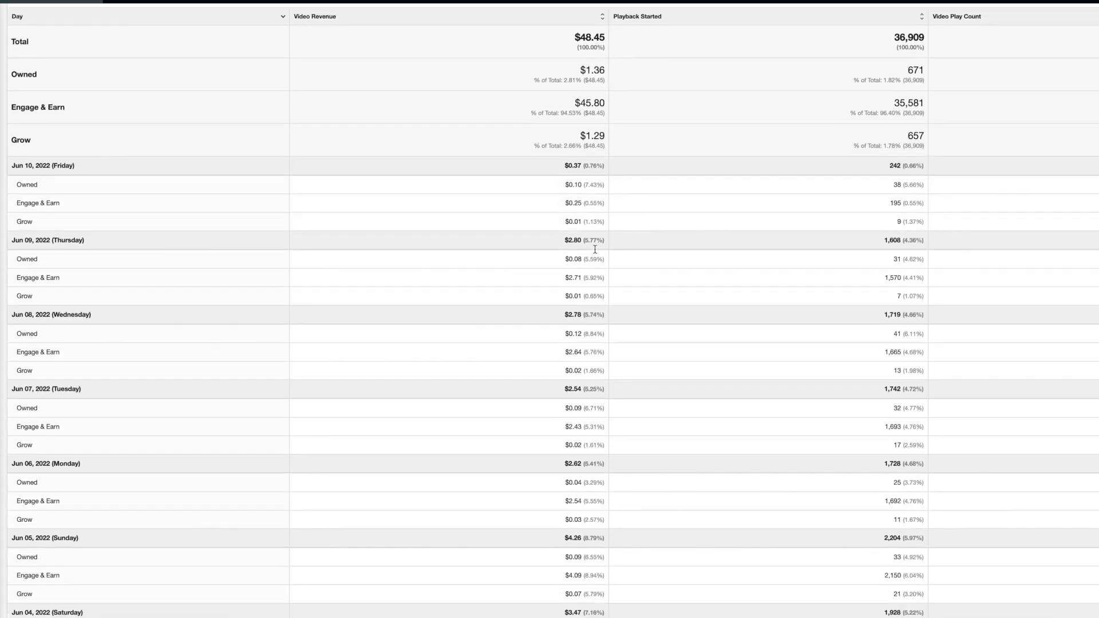
{"action": "scroll", "coordinate": [595, 249], "scroll_direction": "down", "scroll_amount": 3}
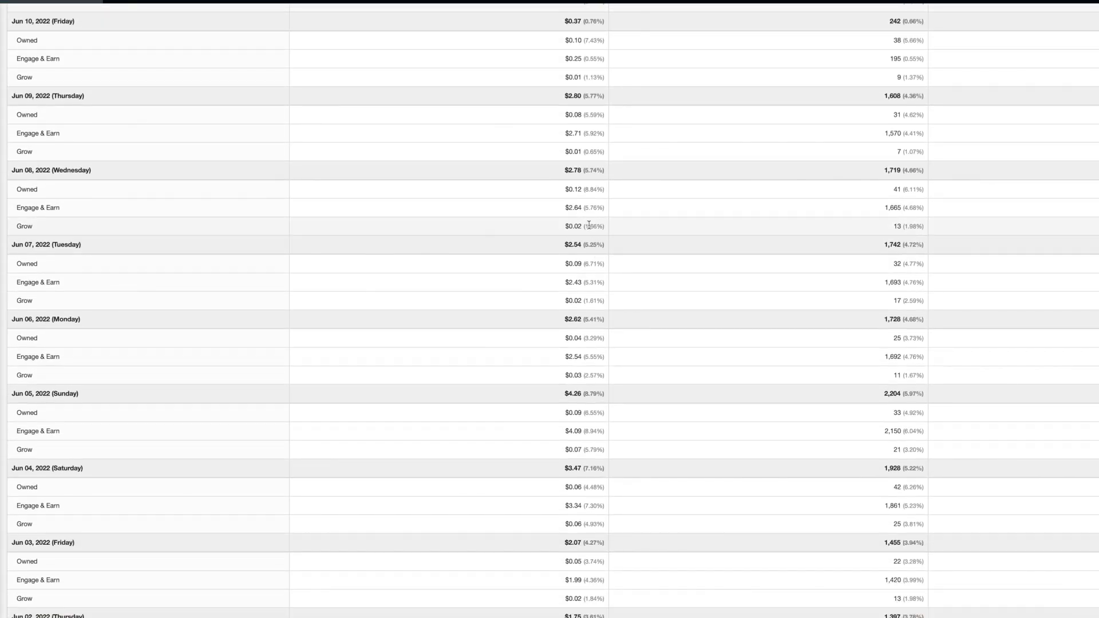
{"action": "left_click_drag", "start_coordinate": [565, 170], "coordinate": [592, 169]}
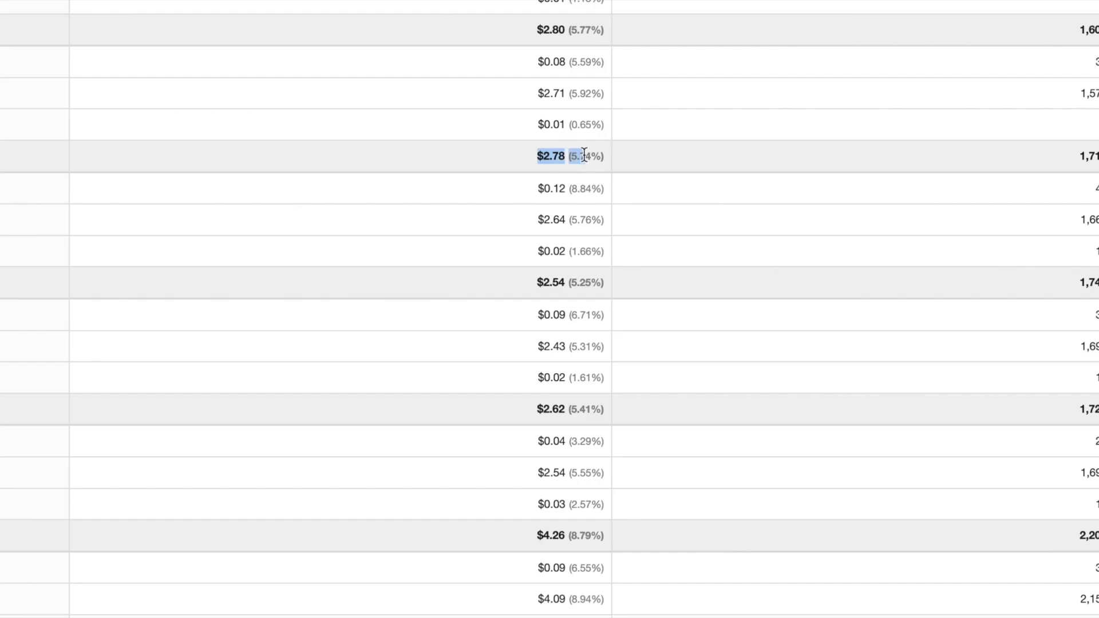
{"action": "left_click_drag", "start_coordinate": [527, 283], "coordinate": [580, 282]}
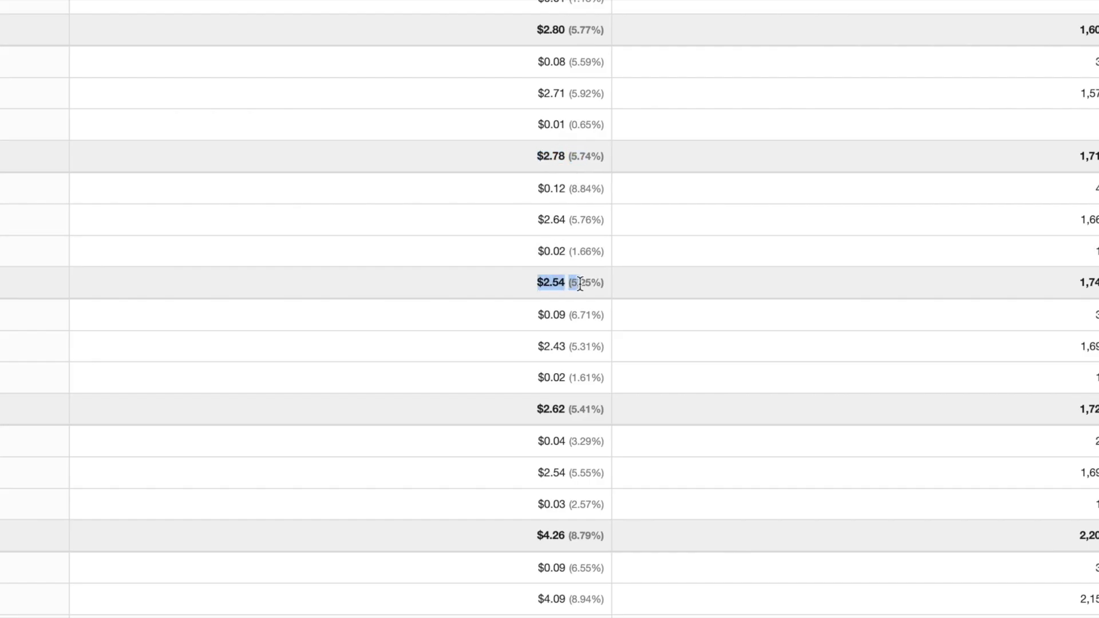
{"action": "left_click_drag", "start_coordinate": [527, 534], "coordinate": [584, 534]}
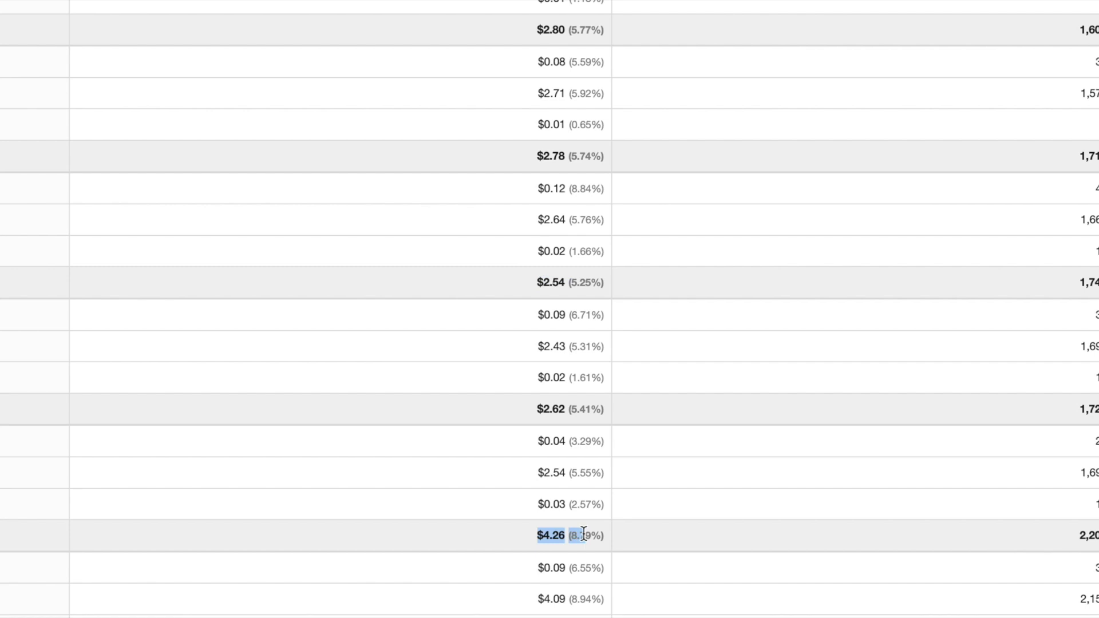
{"action": "scroll", "coordinate": [636, 605], "scroll_direction": "down", "scroll_amount": 5}
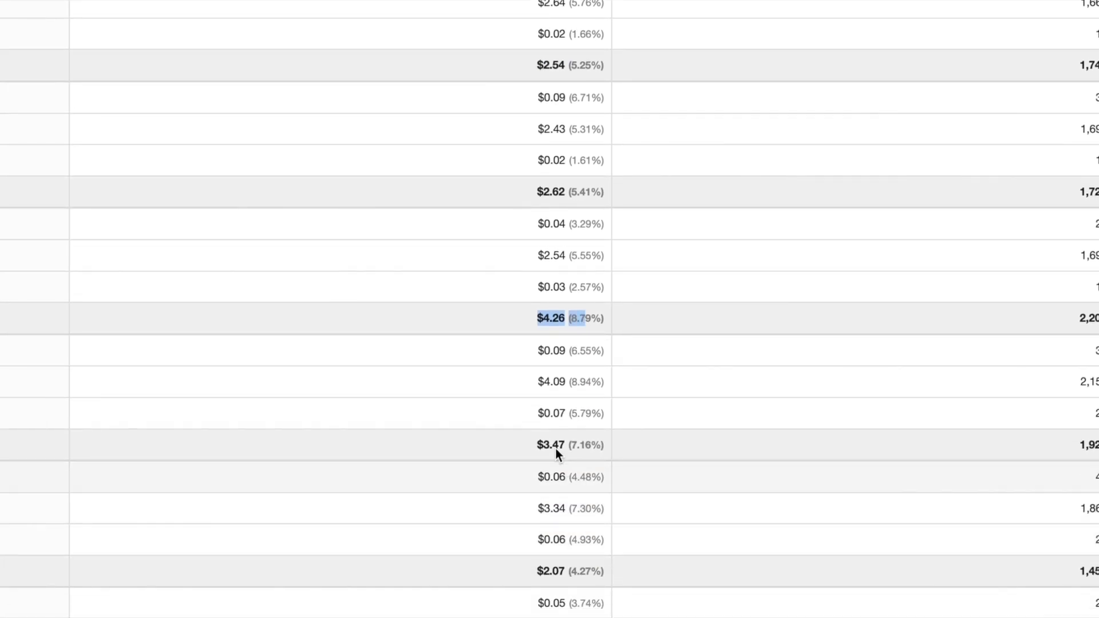
{"action": "left_click", "coordinate": [525, 447]}
{"action": "left_click_drag", "start_coordinate": [525, 445], "coordinate": [586, 445]}
{"action": "scroll", "coordinate": [587, 445], "scroll_direction": "up", "scroll_amount": 3}
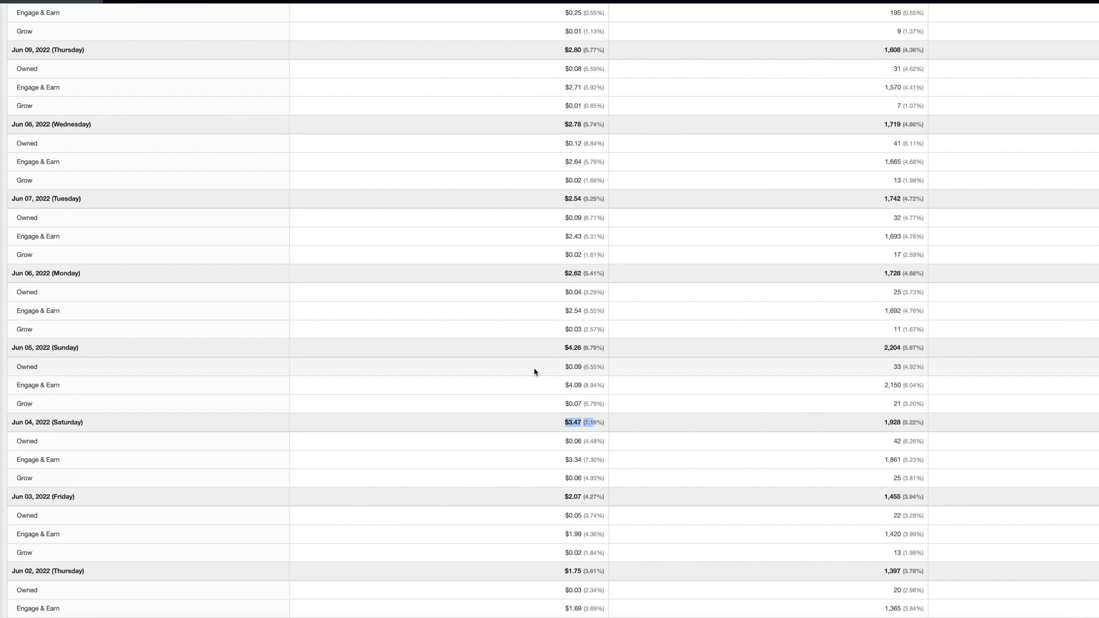
{"action": "left_click", "coordinate": [486, 494]}
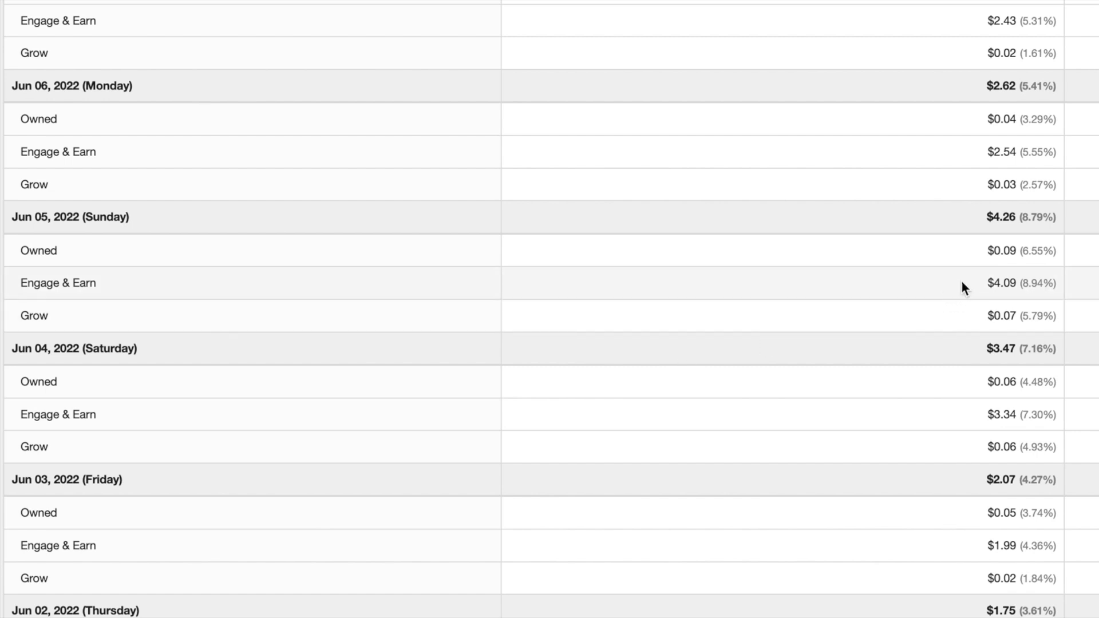
{"action": "left_click_drag", "start_coordinate": [961, 281], "coordinate": [1037, 282]}
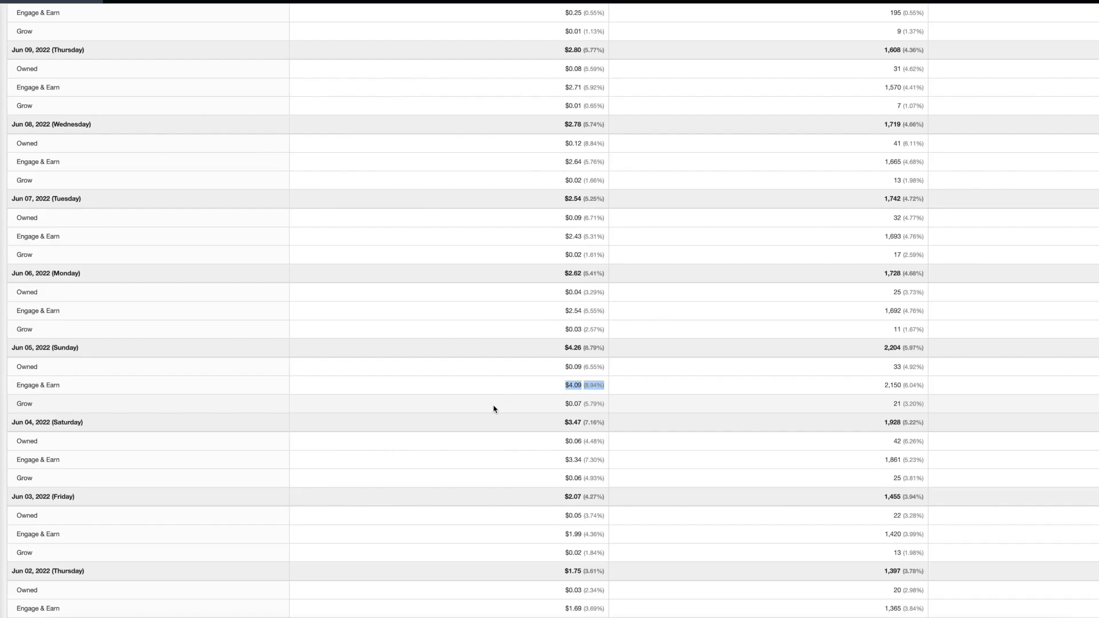
{"action": "left_click", "coordinate": [324, 331]}
{"action": "left_click_drag", "start_coordinate": [564, 407], "coordinate": [607, 409]}
{"action": "scroll", "coordinate": [552, 429], "scroll_direction": "down", "scroll_amount": 1}
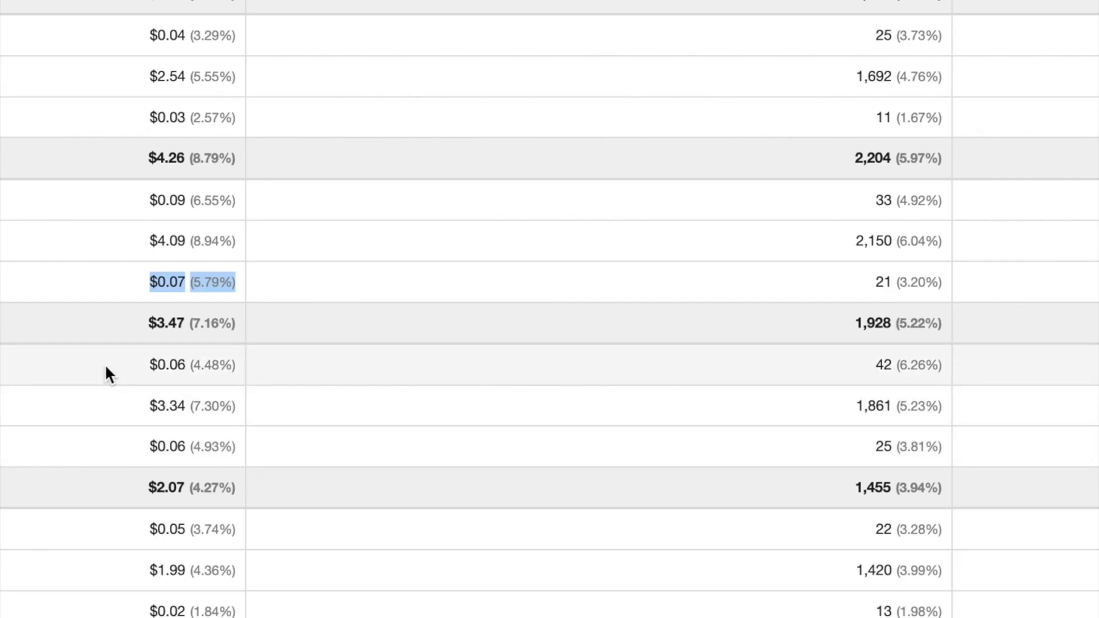
{"action": "left_click", "coordinate": [544, 406]}
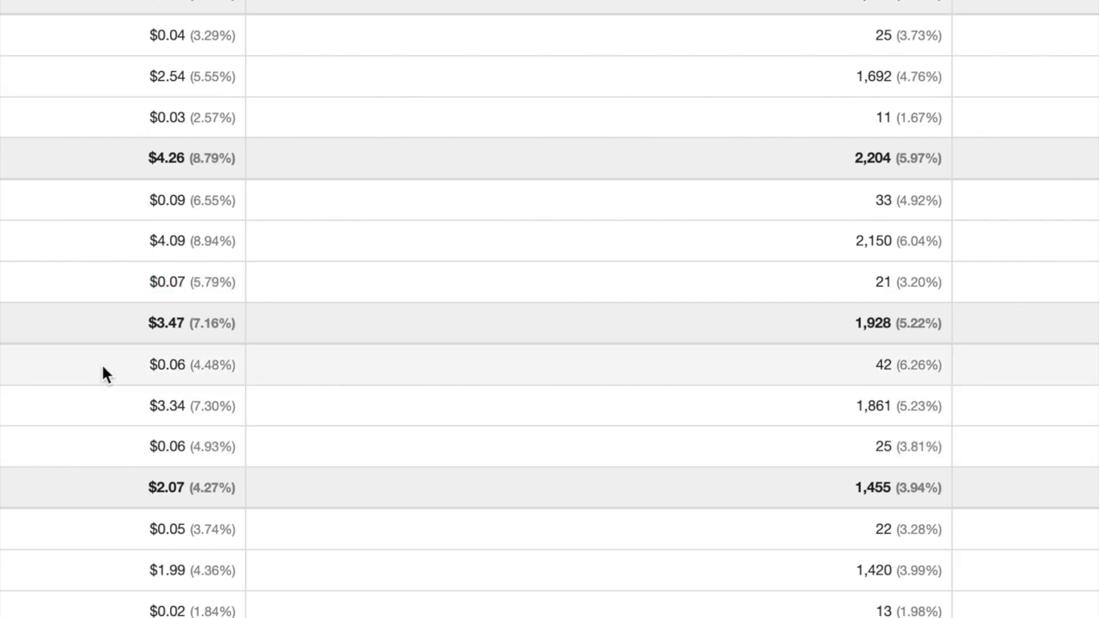
{"action": "left_click_drag", "start_coordinate": [103, 369], "coordinate": [235, 366]}
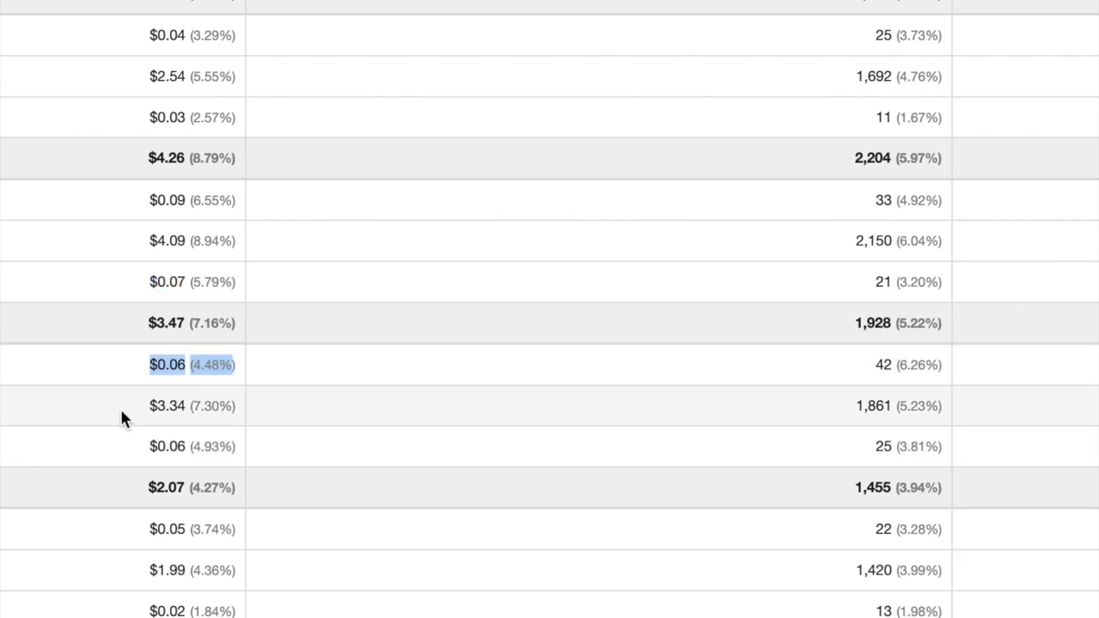
{"action": "left_click_drag", "start_coordinate": [120, 407], "coordinate": [235, 406]}
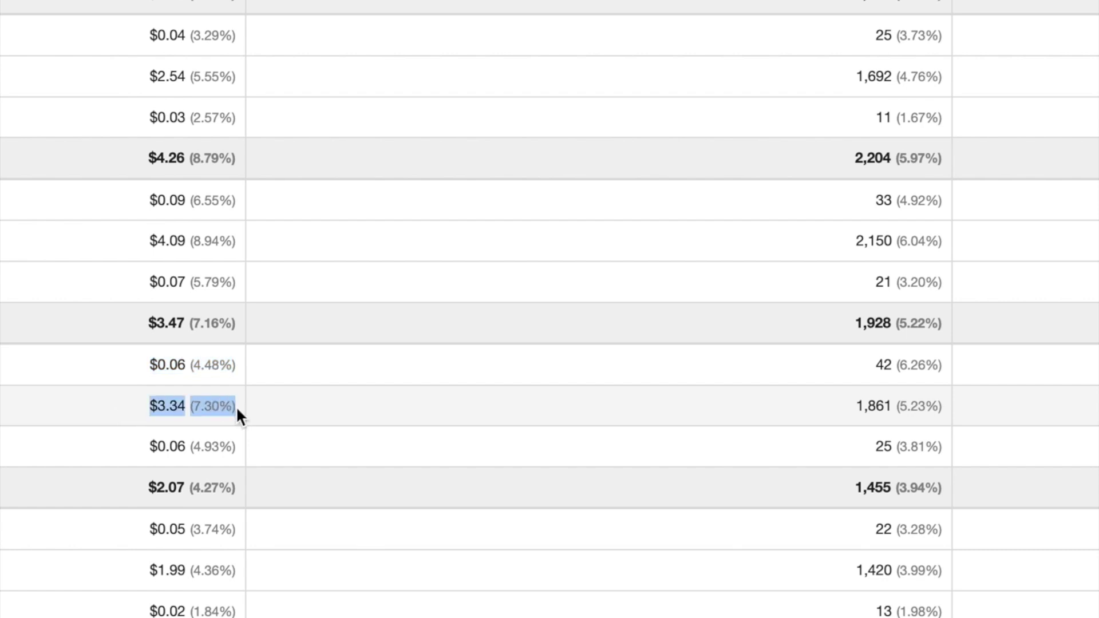
{"action": "left_click", "coordinate": [126, 406]}
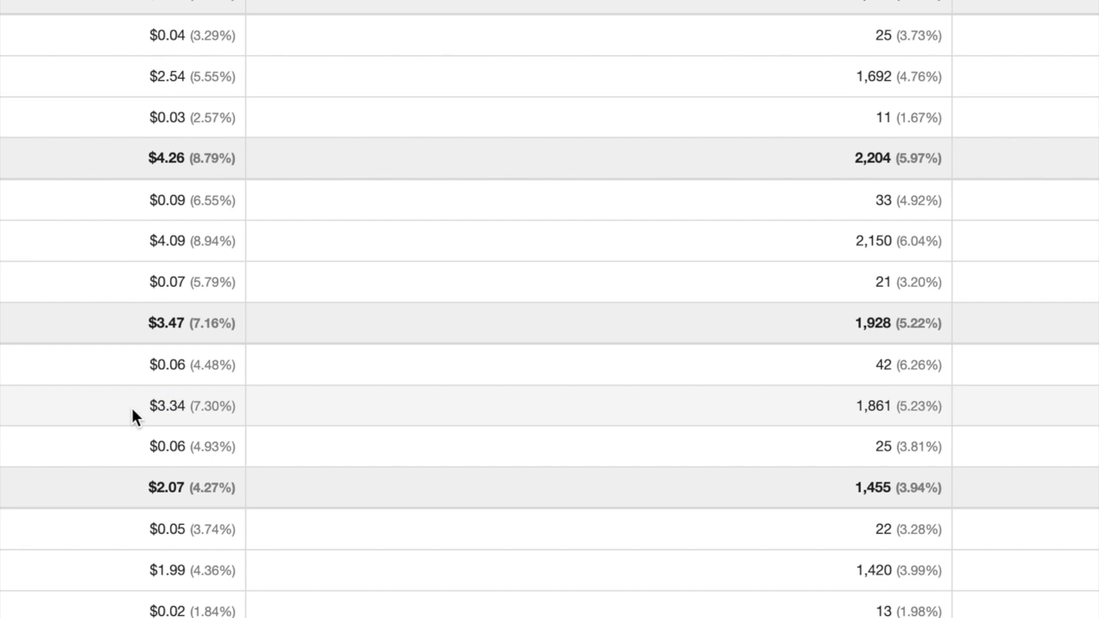
{"action": "left_click_drag", "start_coordinate": [132, 407], "coordinate": [217, 406]}
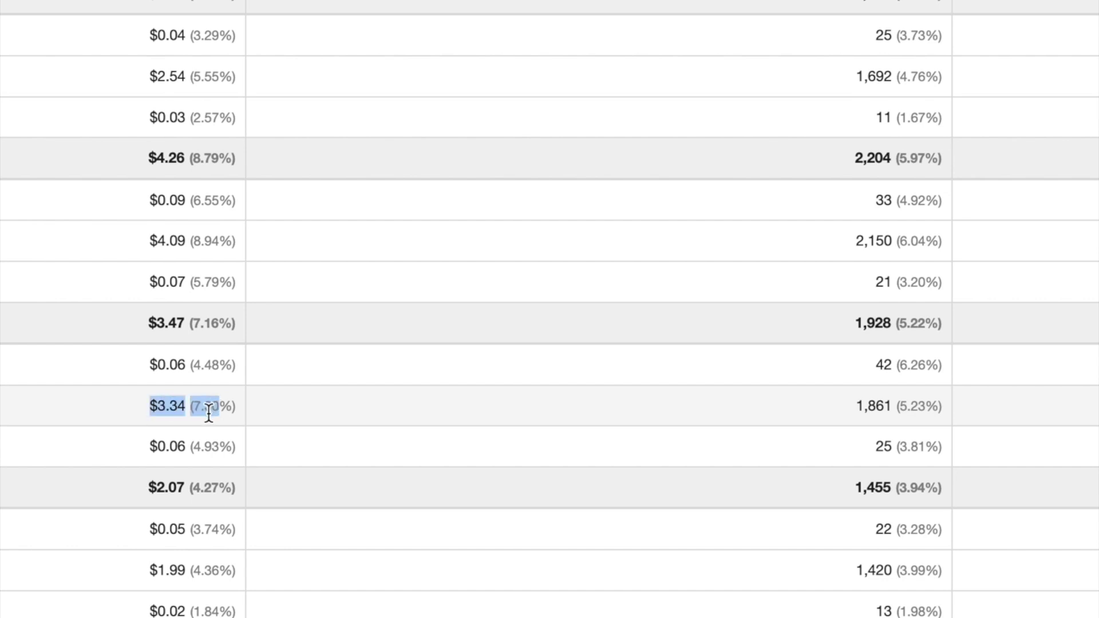
{"action": "left_click", "coordinate": [124, 417]}
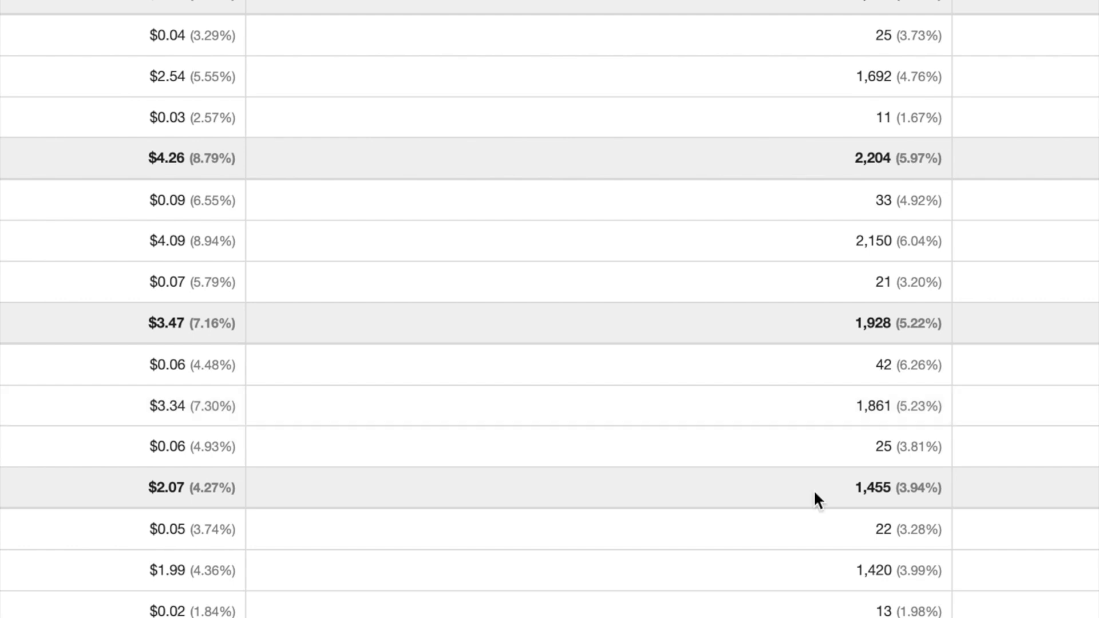
{"action": "left_click_drag", "start_coordinate": [794, 411], "coordinate": [945, 407]}
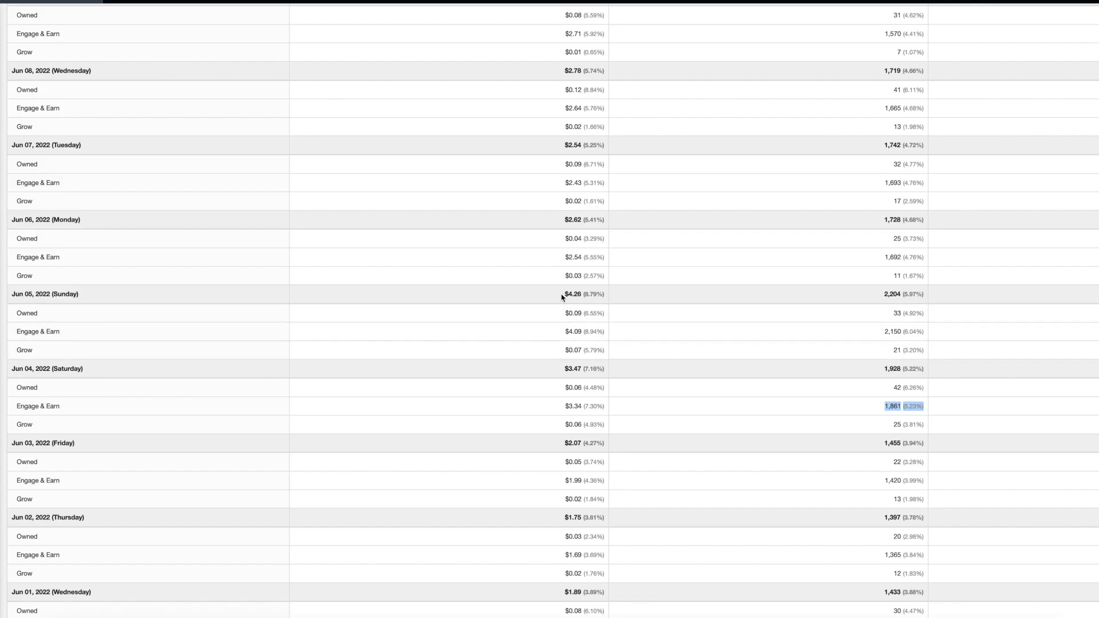
{"action": "left_click_drag", "start_coordinate": [556, 298], "coordinate": [923, 293]}
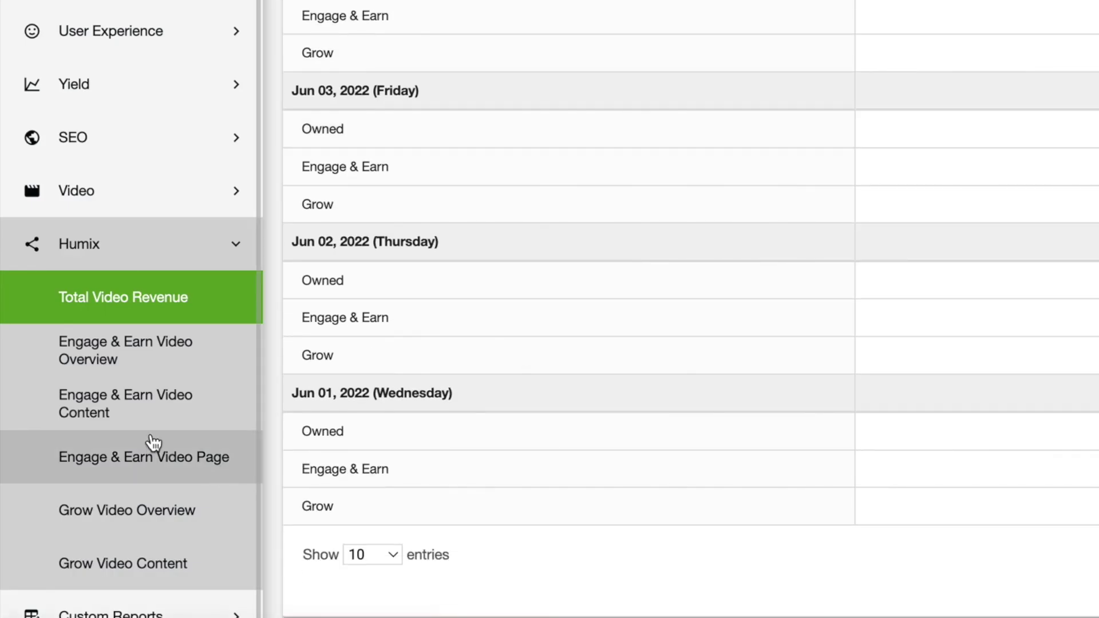
Open the Engage & Earn Video Overview report and highlight its $45.80 total
{"action": "left_click", "coordinate": [123, 353]}
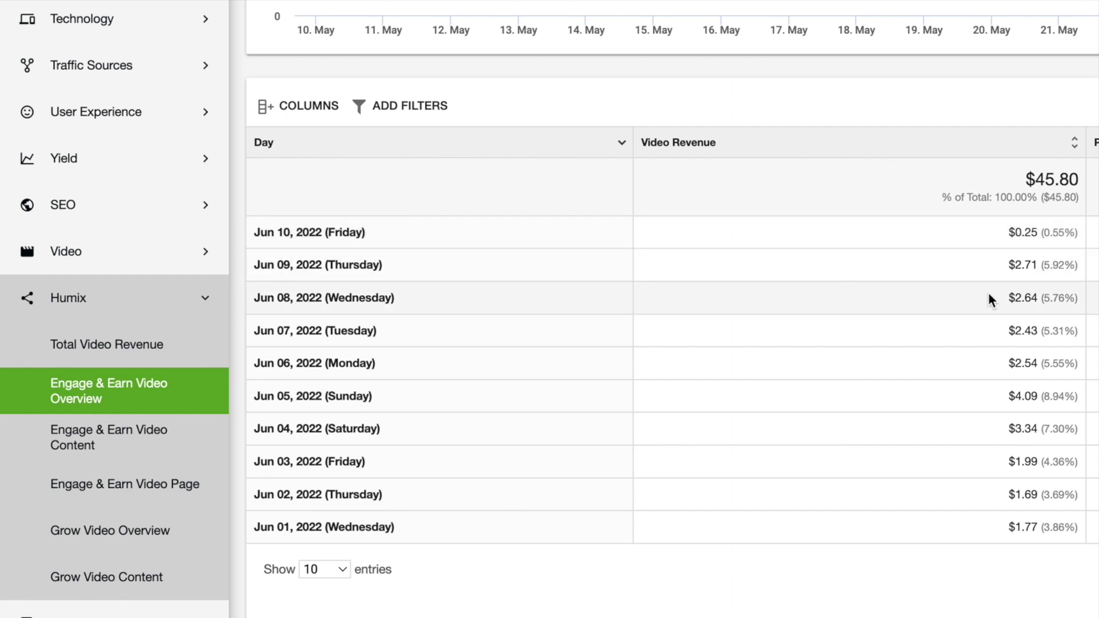
{"action": "triple_click", "coordinate": [1018, 182]}
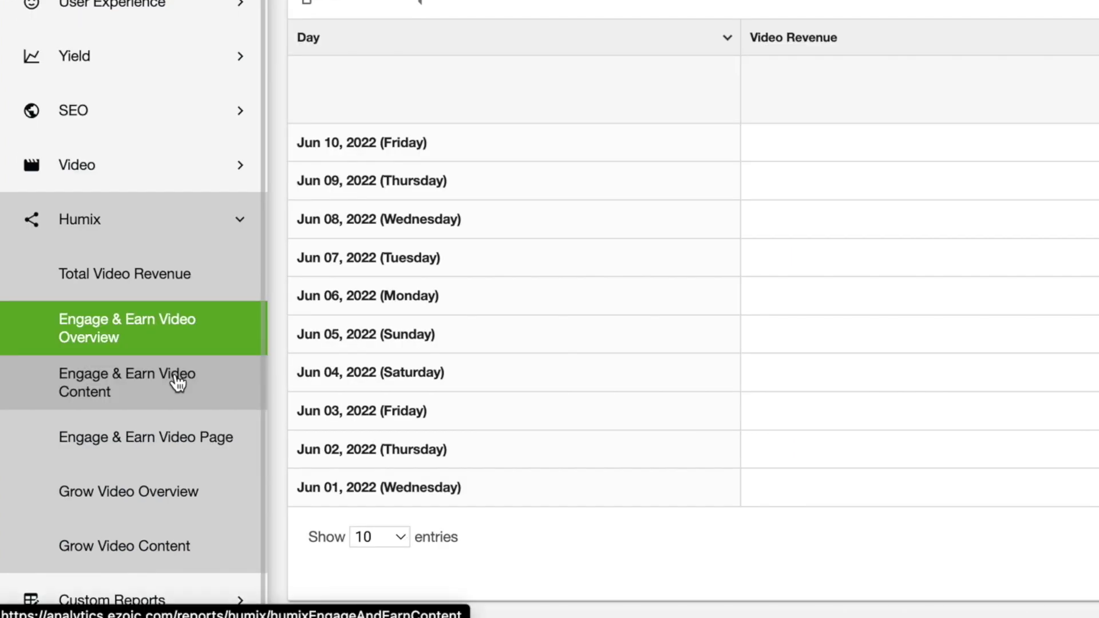
Open Engage & Earn Video Content and highlight the mushrooms video's $1.46 revenue
{"action": "left_click", "coordinate": [151, 437]}
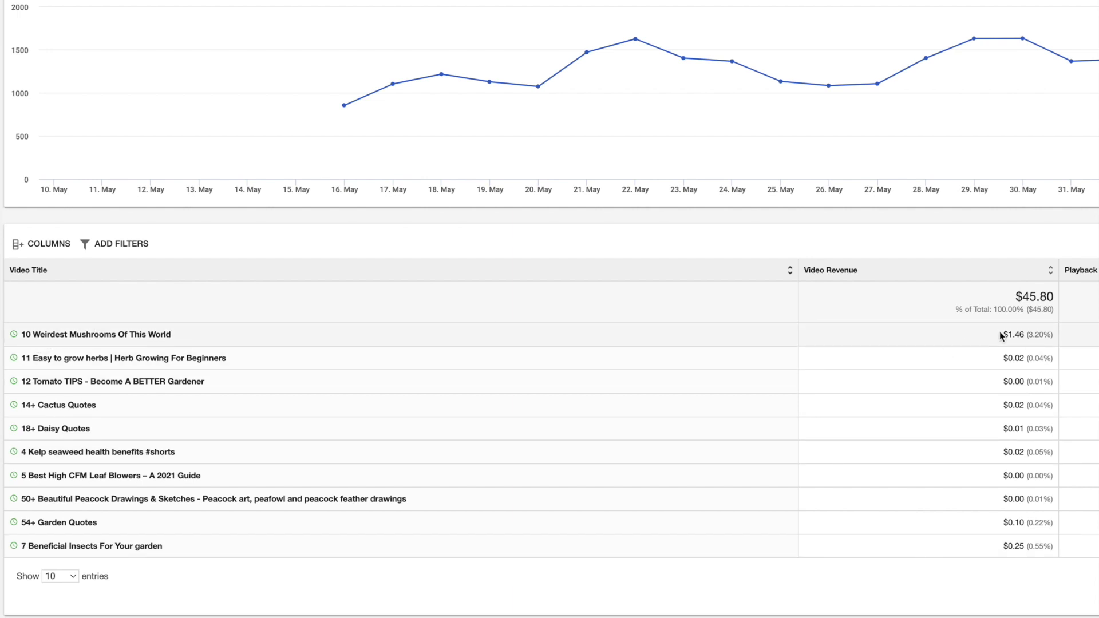
{"action": "left_click_drag", "start_coordinate": [1000, 335], "coordinate": [1054, 334]}
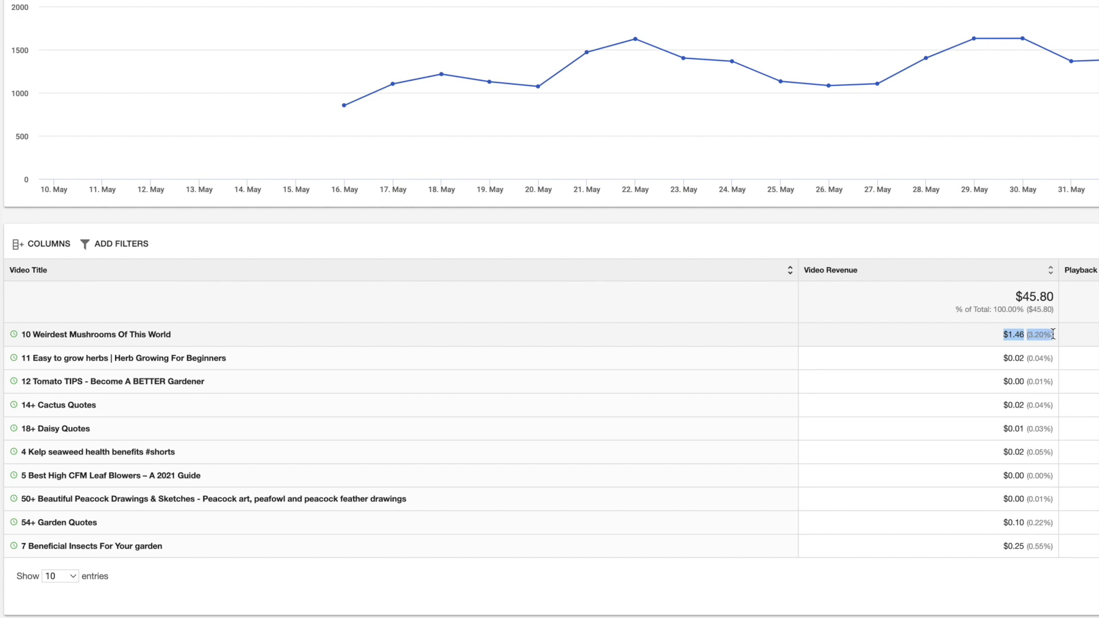
{"action": "left_click", "coordinate": [296, 338]}
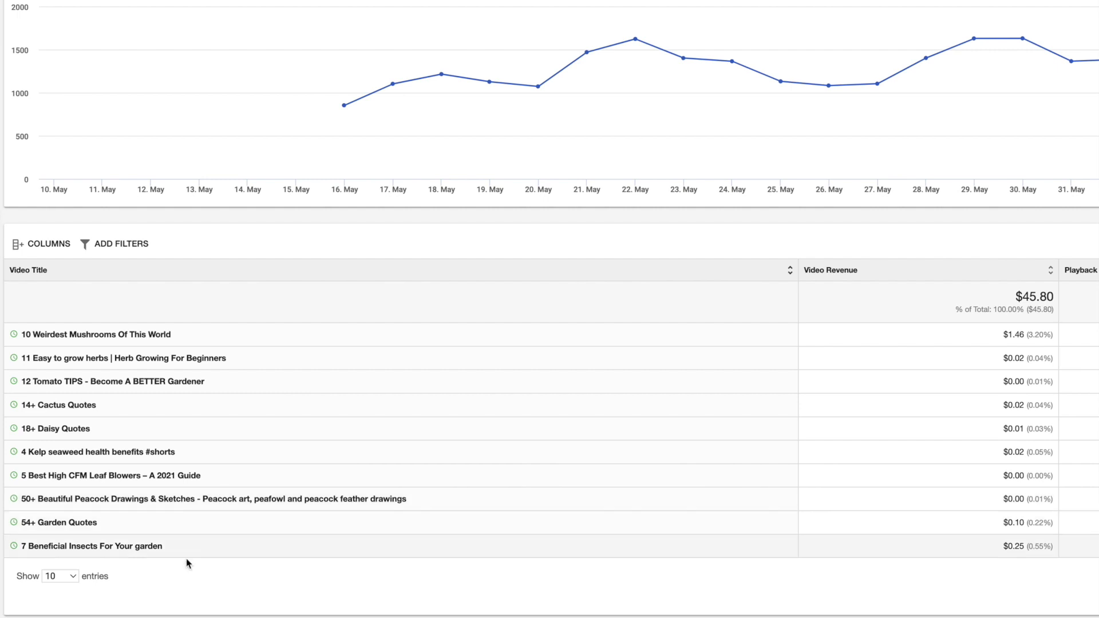
Show 25 videos per page and scroll down through the video titles
{"action": "left_click", "coordinate": [69, 577]}
{"action": "left_click", "coordinate": [58, 592]}
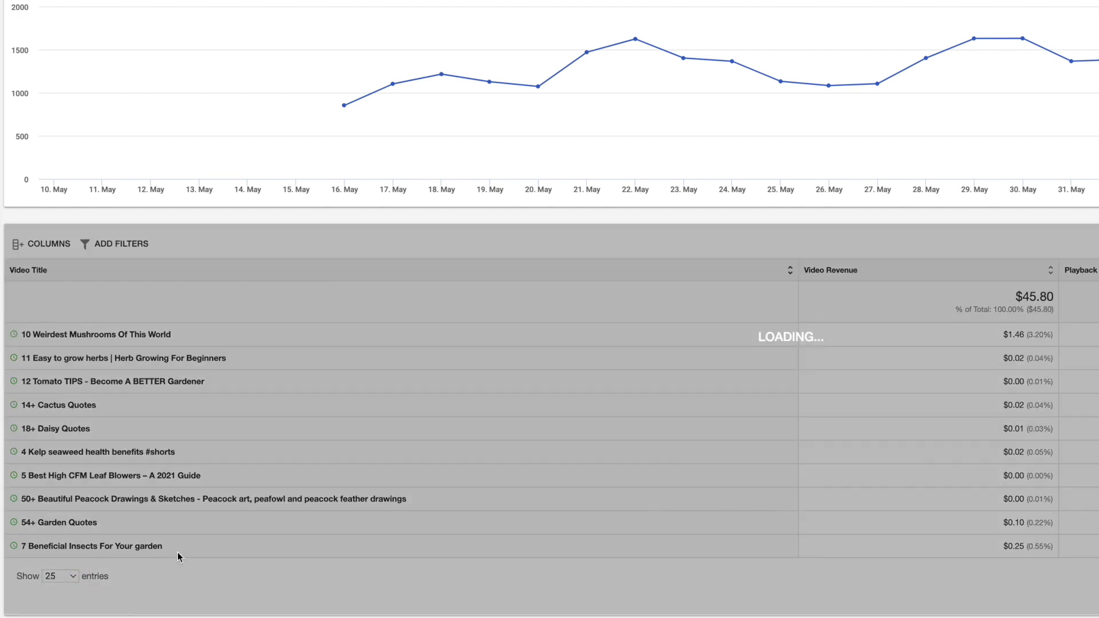
{"action": "scroll", "coordinate": [280, 497], "scroll_direction": "down", "scroll_amount": 6}
{"action": "scroll", "coordinate": [280, 497], "scroll_direction": "down", "scroll_amount": 1}
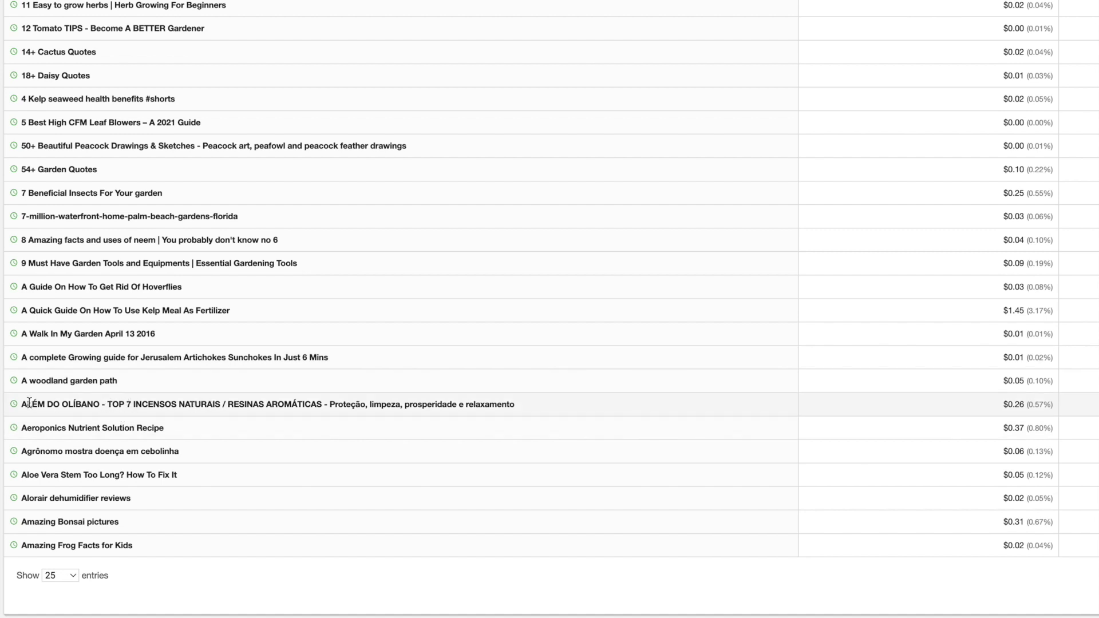
Highlight the ALÉM DO OLÍBANO video title and its $0.26 revenue
{"action": "left_click_drag", "start_coordinate": [23, 404], "coordinate": [522, 407]}
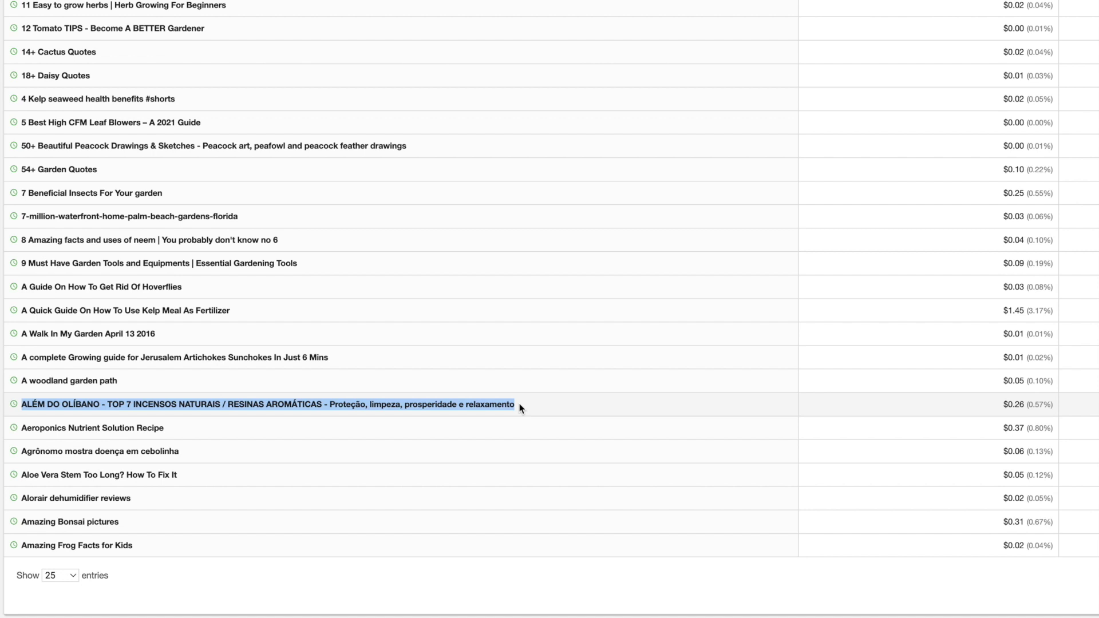
{"action": "left_click_drag", "start_coordinate": [1004, 405], "coordinate": [1044, 403]}
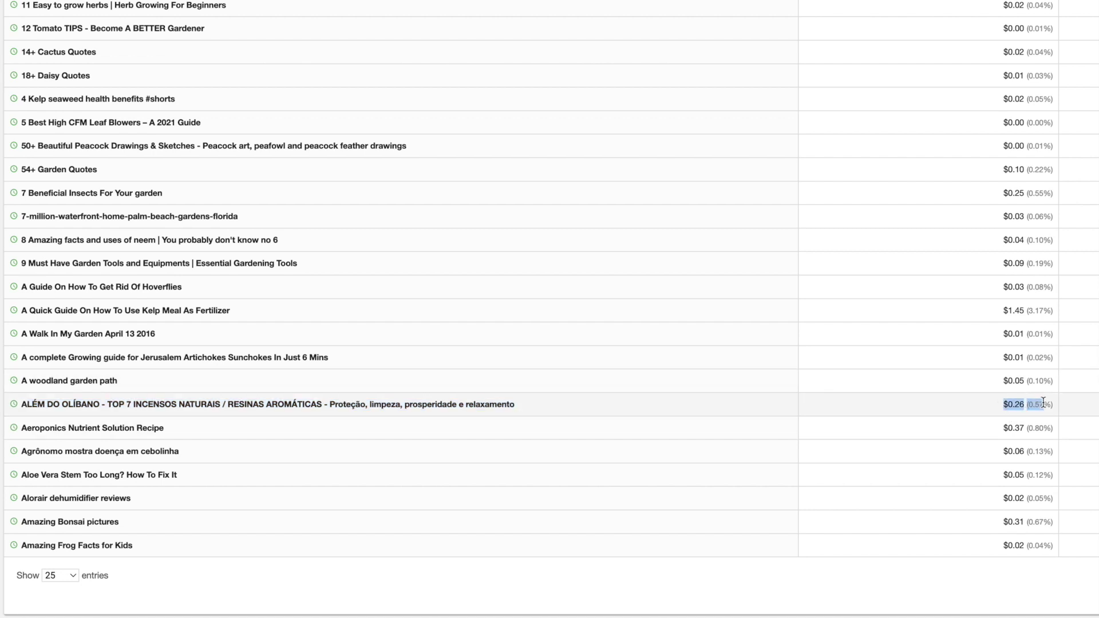
{"action": "left_click", "coordinate": [1044, 403]}
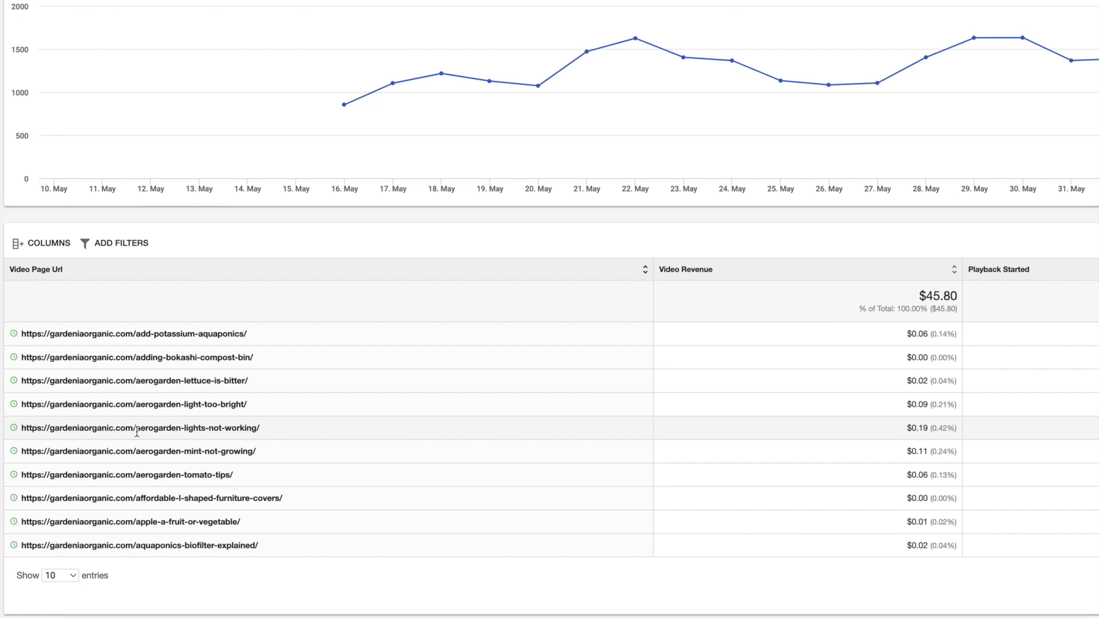
Highlight the aerogarden-lights-not-working page path and its $0.19 revenue
{"action": "left_click_drag", "start_coordinate": [136, 431], "coordinate": [263, 433]}
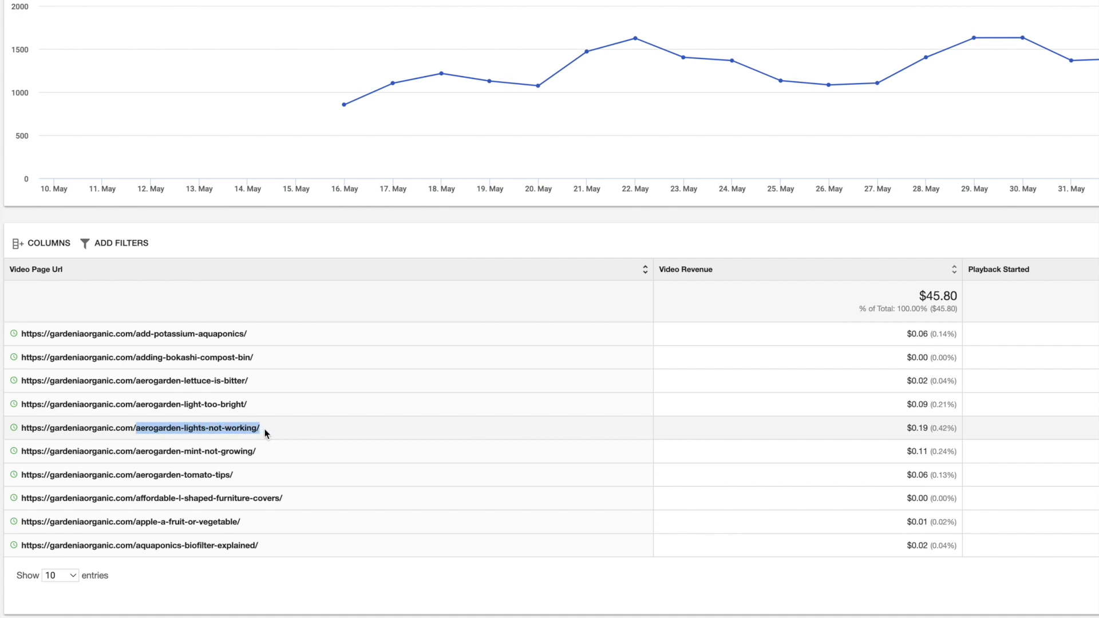
{"action": "left_click_drag", "start_coordinate": [904, 430], "coordinate": [971, 435]}
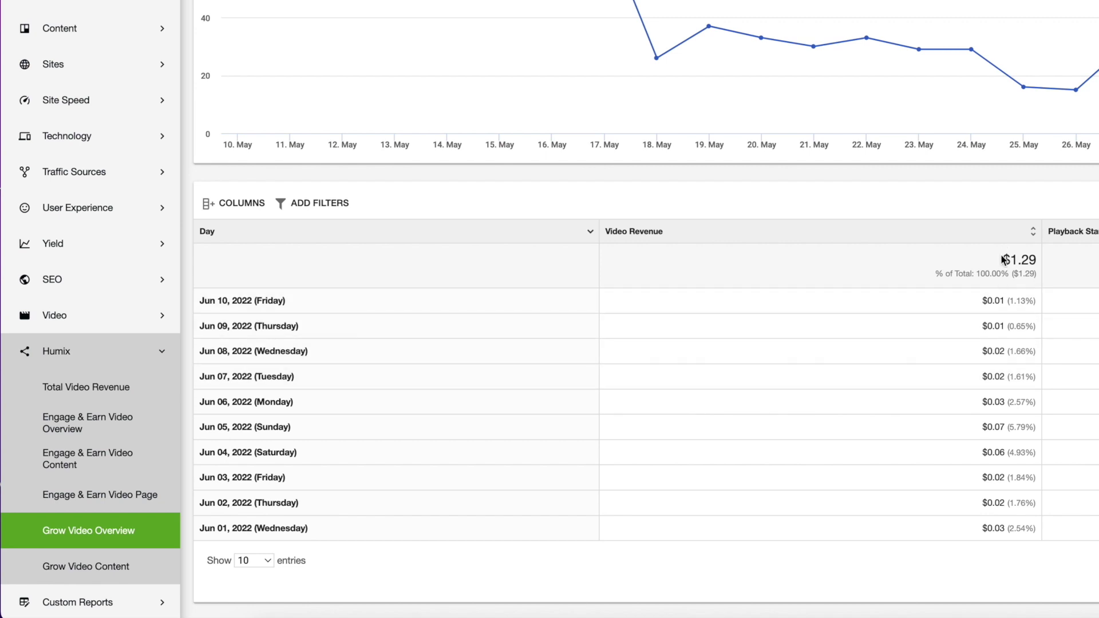
Highlight the $1.29 Grow revenue total, then open the Grow Video Content report
{"action": "left_click_drag", "start_coordinate": [999, 262], "coordinate": [1060, 264]}
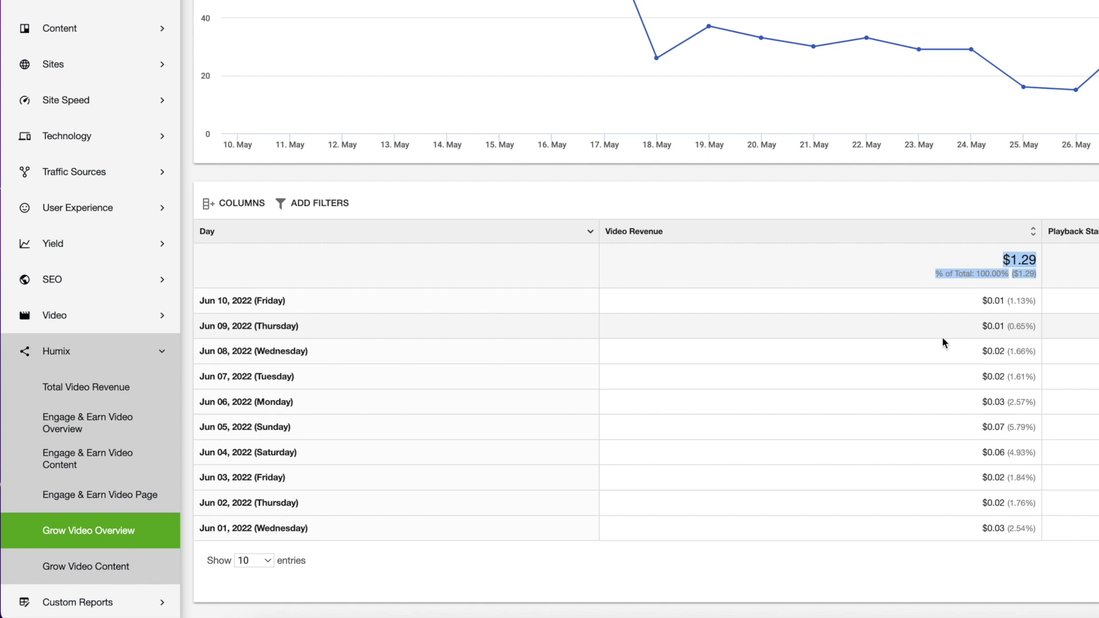
{"action": "left_click", "coordinate": [134, 562]}
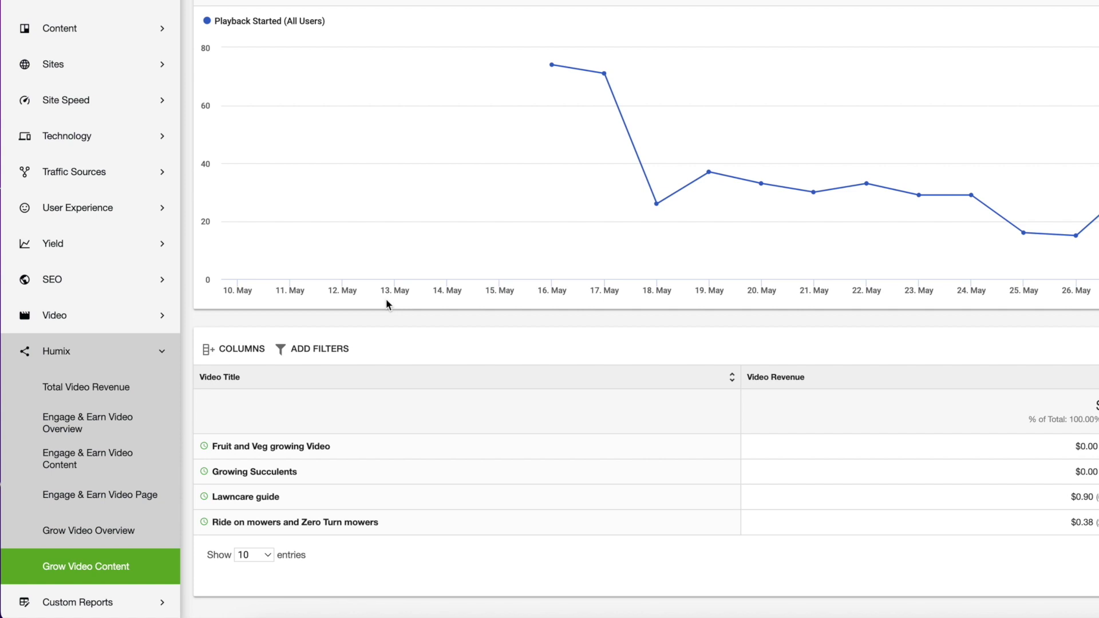
Reopen Total Video Revenue and highlight the $48.45 total, $45.80 Engage & Earn and $1.36 Owned figures
{"action": "left_click", "coordinate": [104, 395]}
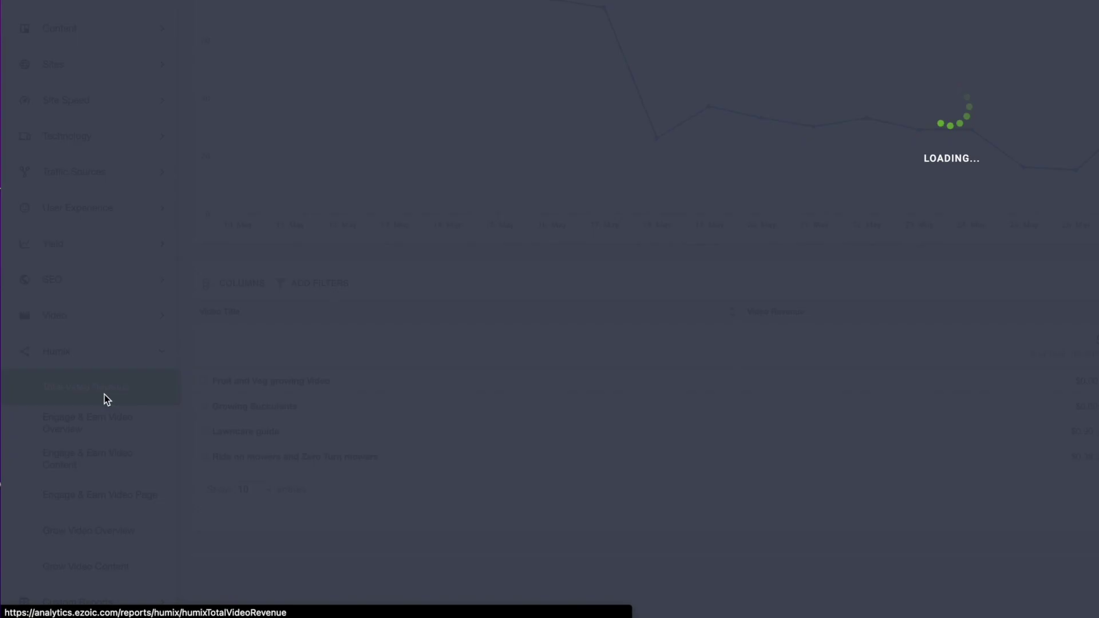
{"action": "scroll", "coordinate": [476, 394], "scroll_direction": "down", "scroll_amount": 5}
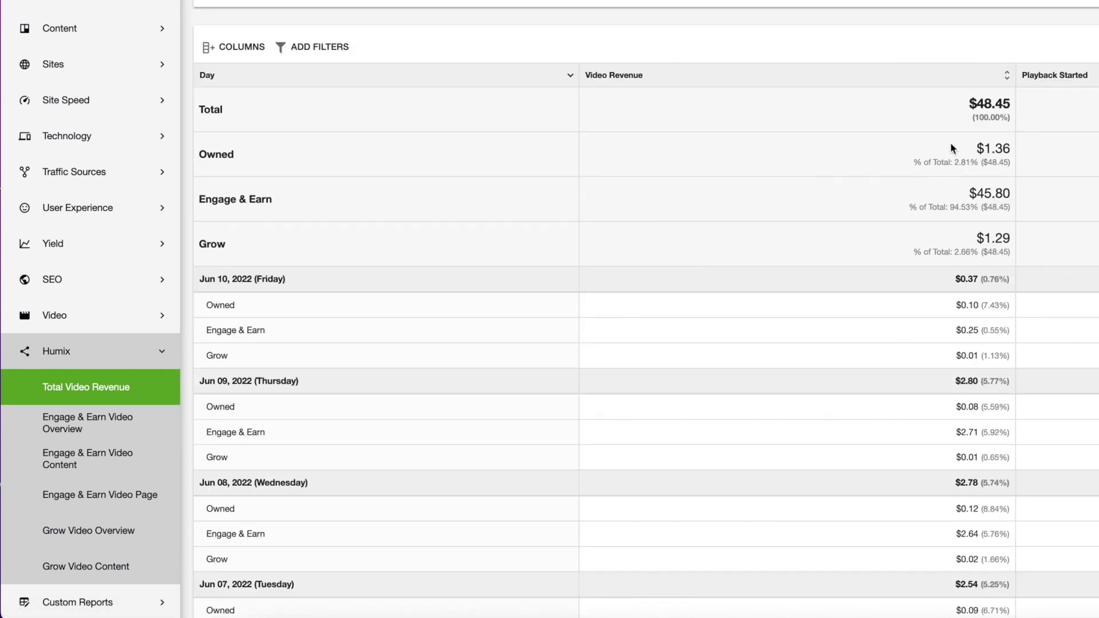
{"action": "left_click_drag", "start_coordinate": [964, 106], "coordinate": [1045, 107]}
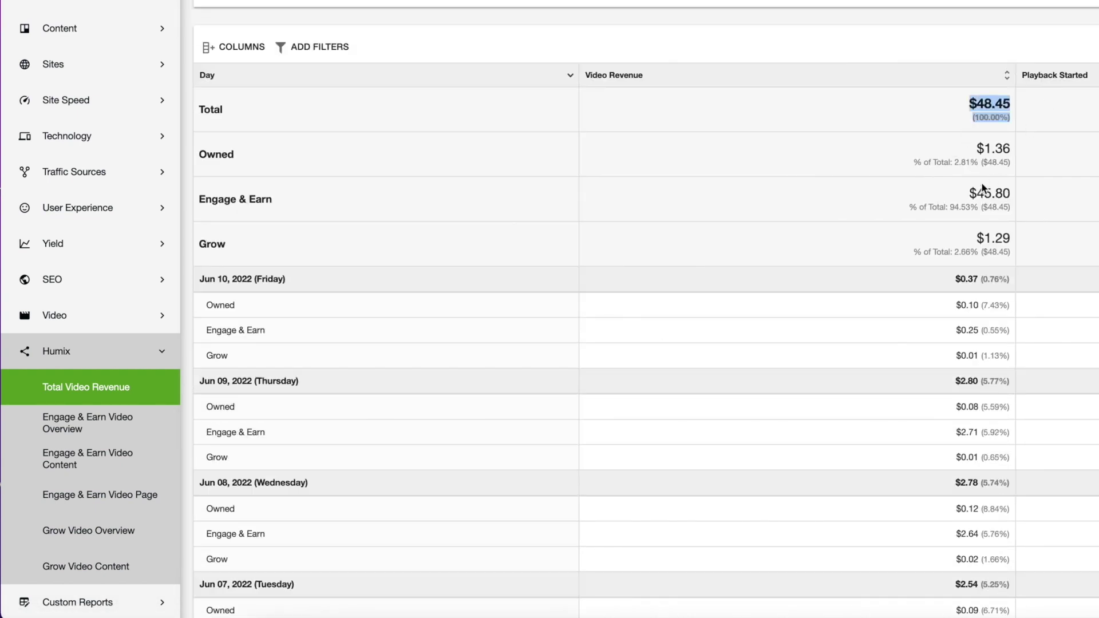
{"action": "left_click_drag", "start_coordinate": [961, 200], "coordinate": [1029, 200]}
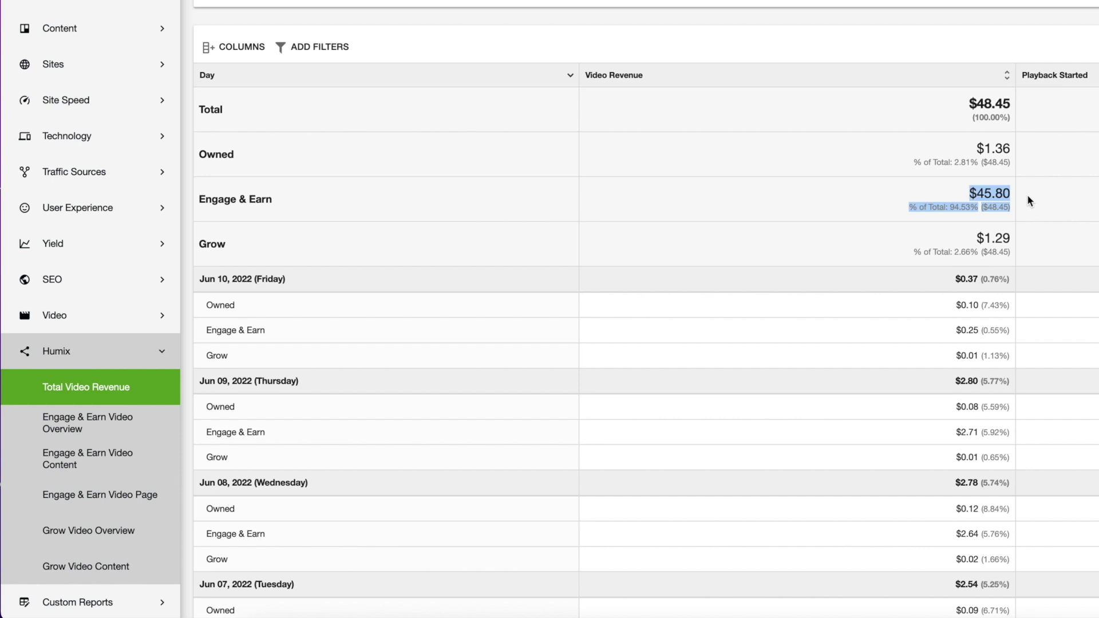
{"action": "left_click_drag", "start_coordinate": [274, 200], "coordinate": [199, 206]}
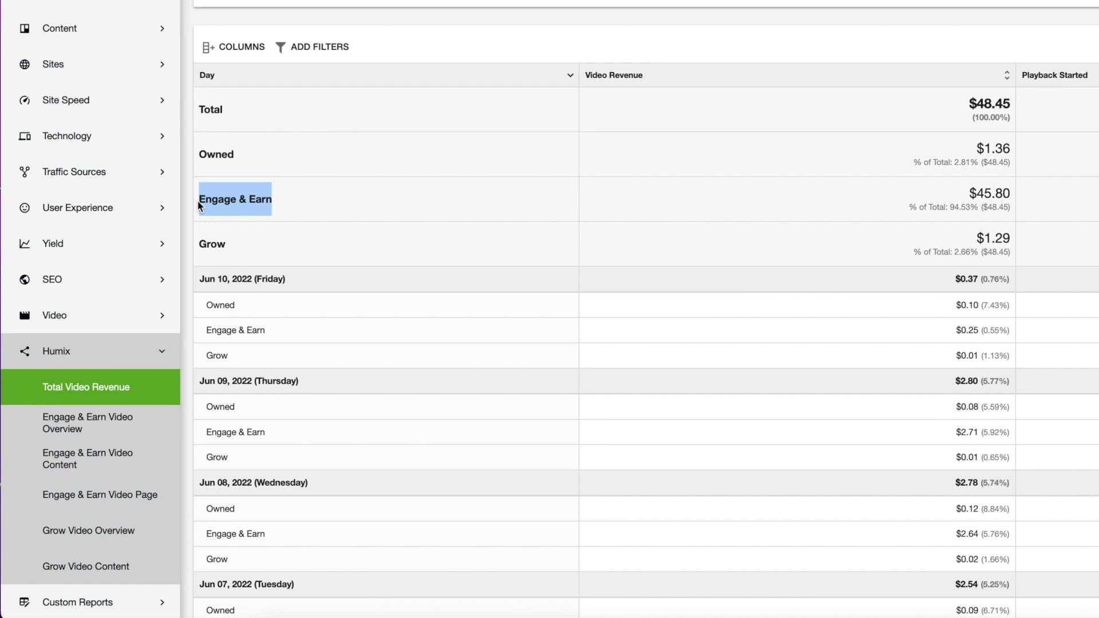
{"action": "left_click_drag", "start_coordinate": [855, 148], "coordinate": [1012, 177]}
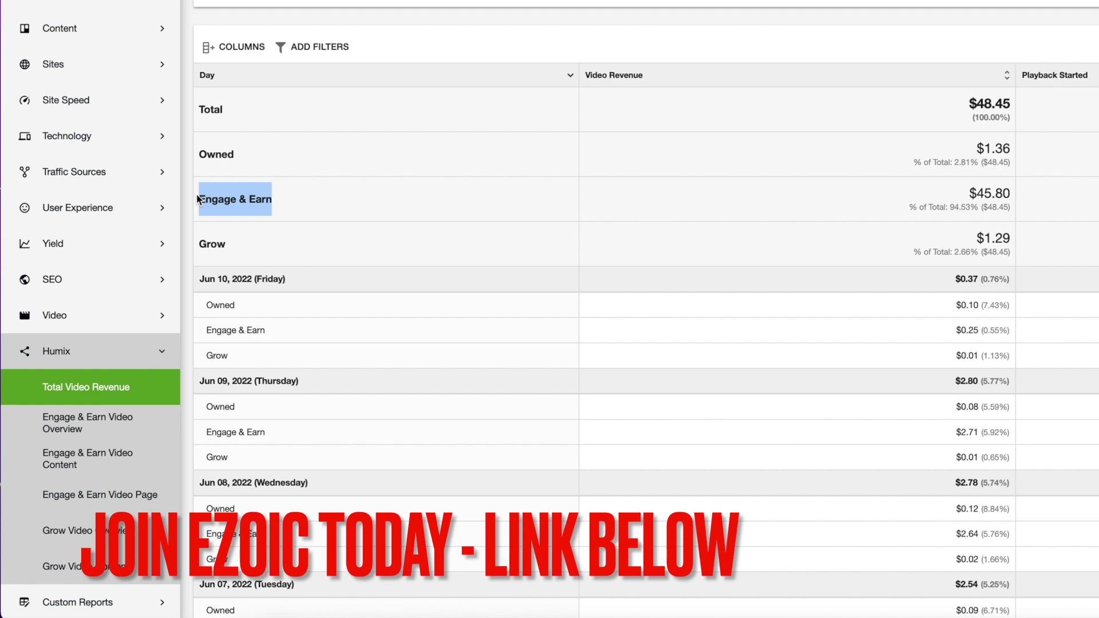
{"action": "scroll", "coordinate": [123, 139], "scroll_direction": "up", "scroll_amount": 1}
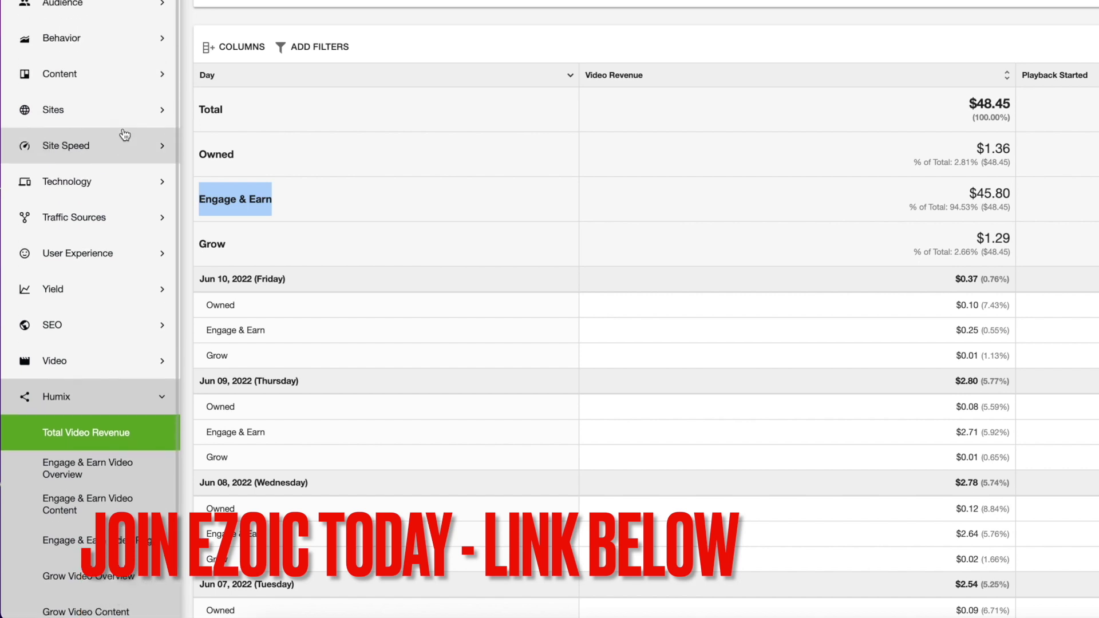